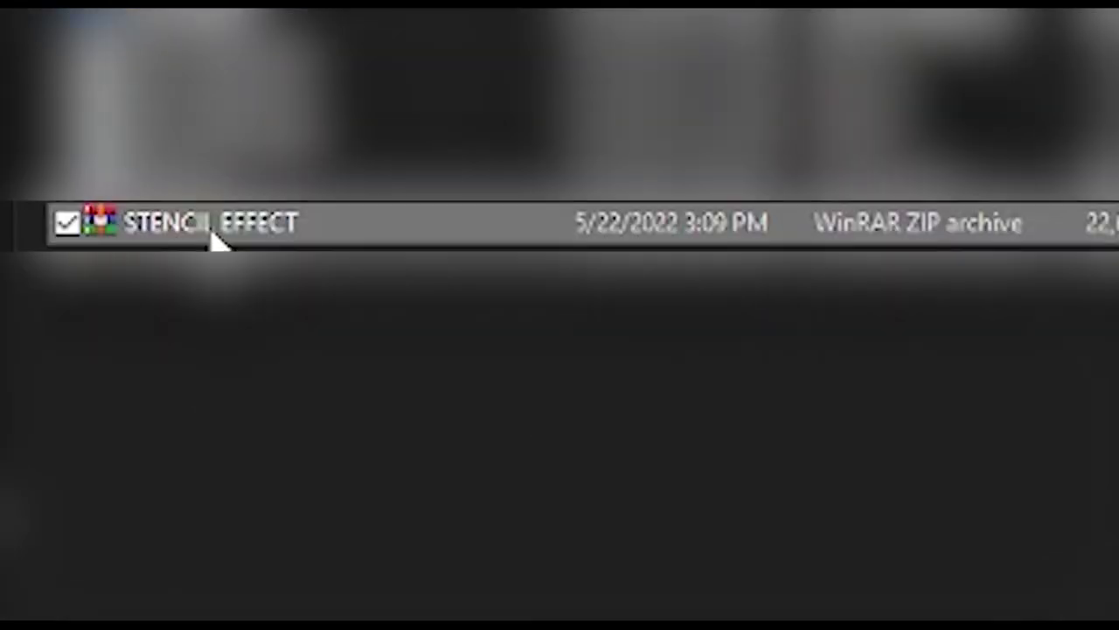
- Open the downloaded STENCIL EFFECT zip archive in its folder
double_click(216, 238)
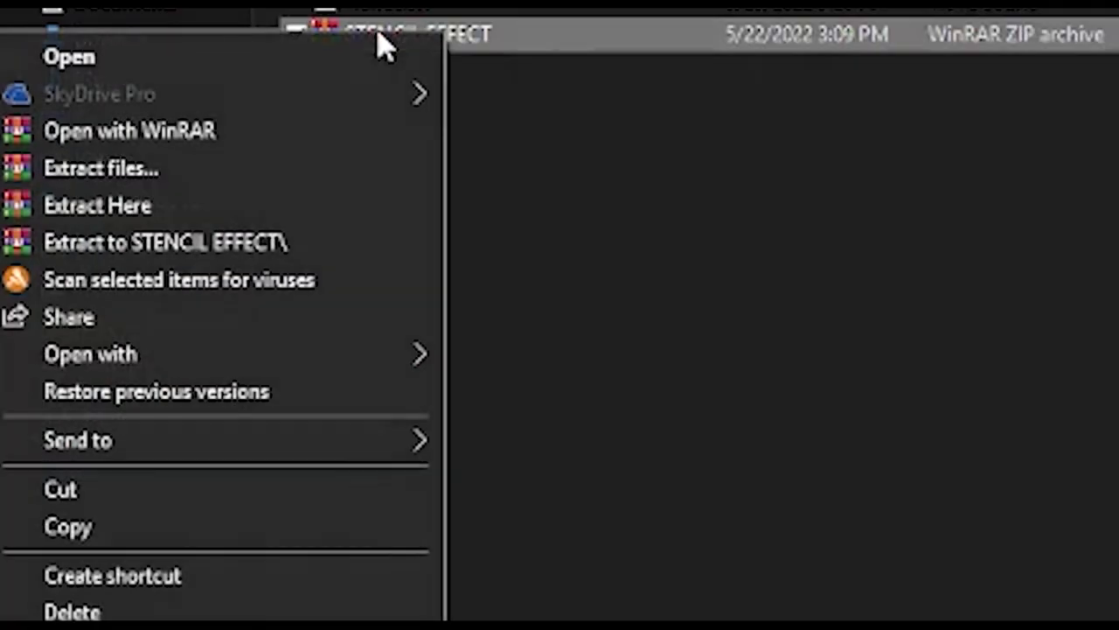
- Extract the STENCIL EFFECT archive's files into the same folder
left_click(313, 213)
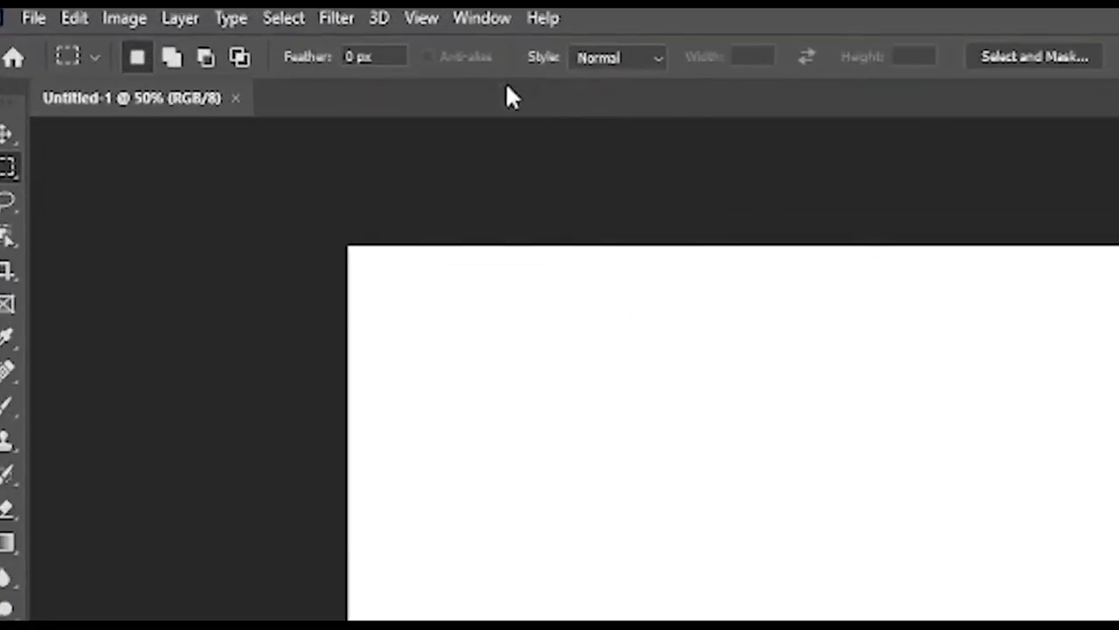
- Load the STENCIL EFFECT by PSDDUDE action file into the Actions panel
left_click(484, 19)
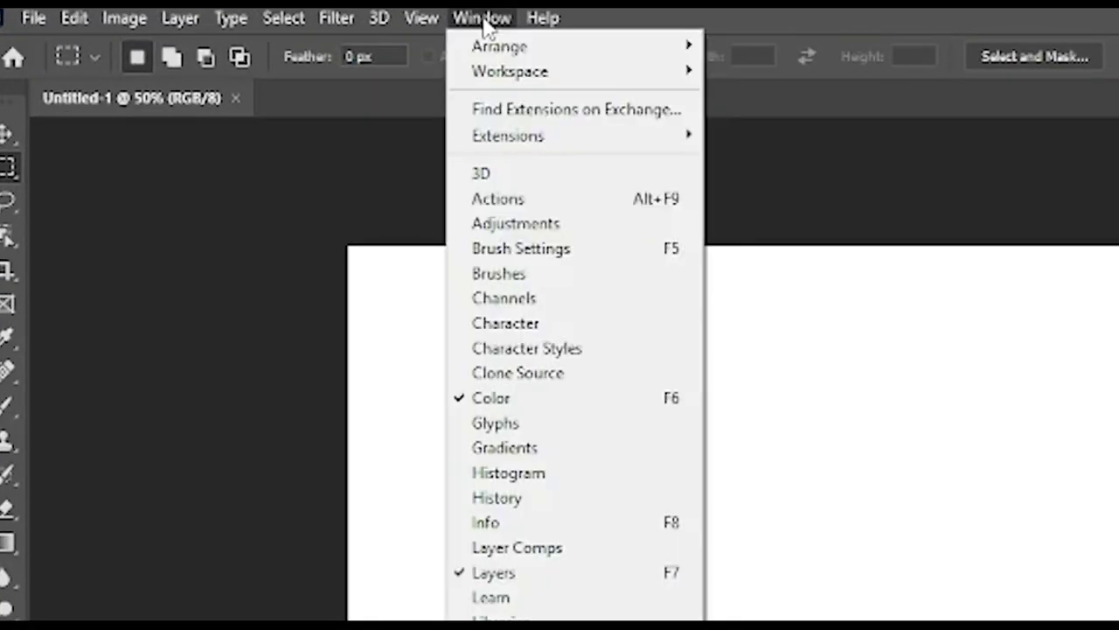
left_click(512, 200)
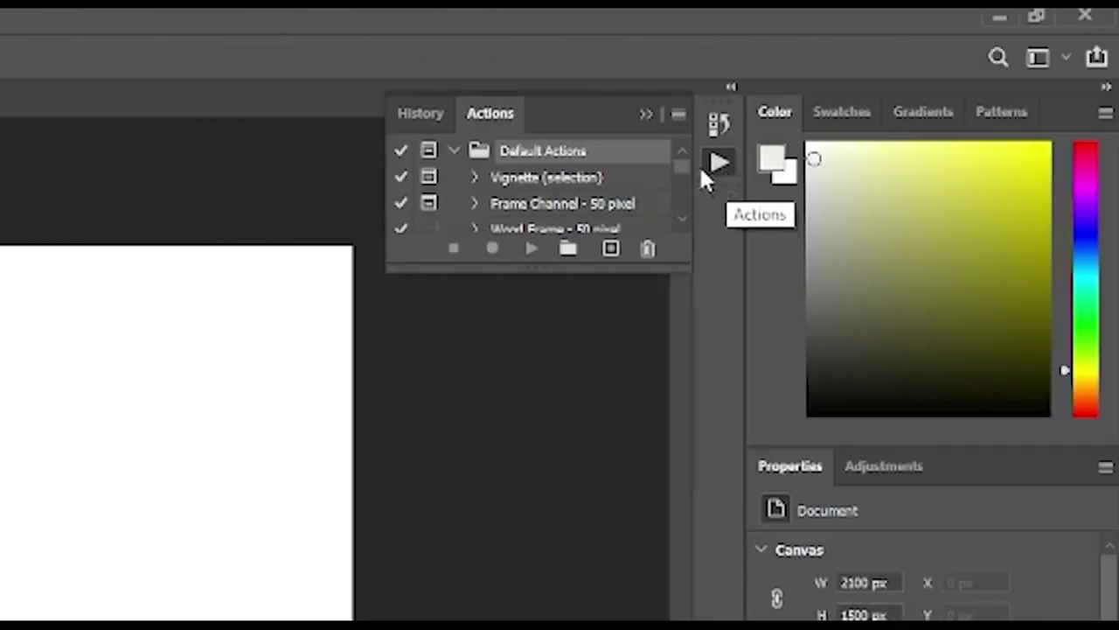
left_click(679, 117)
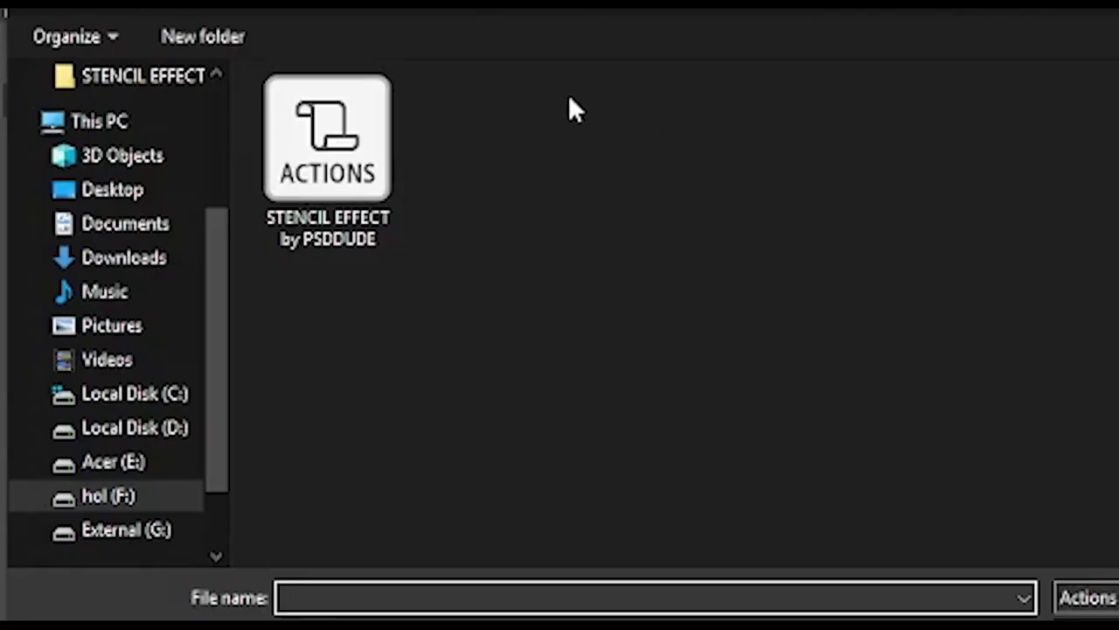
left_click(367, 153)
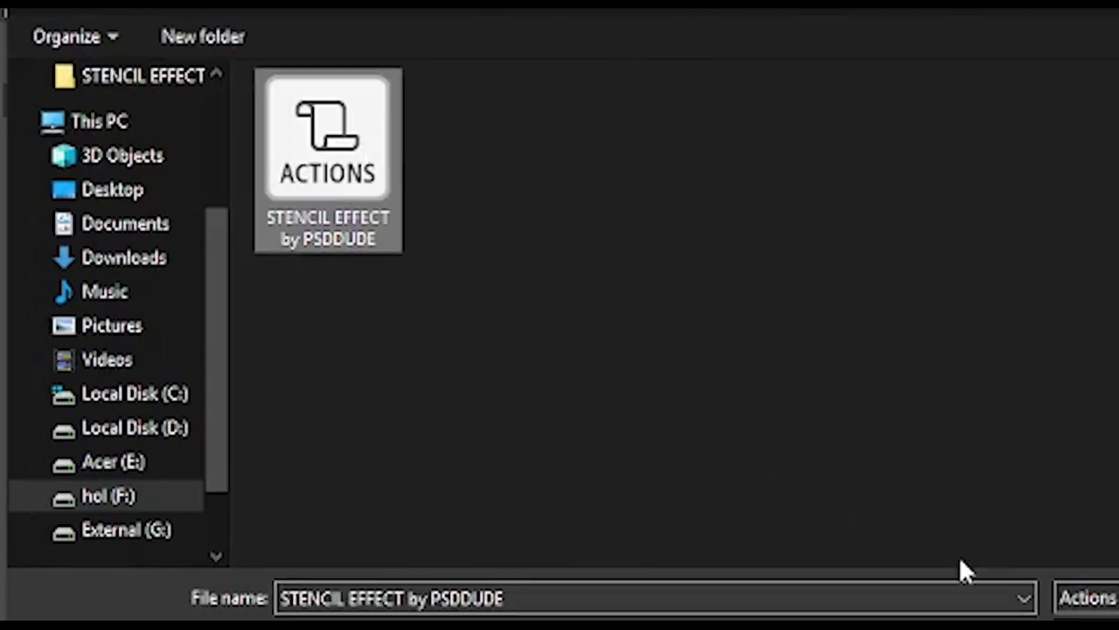
left_click(920, 600)
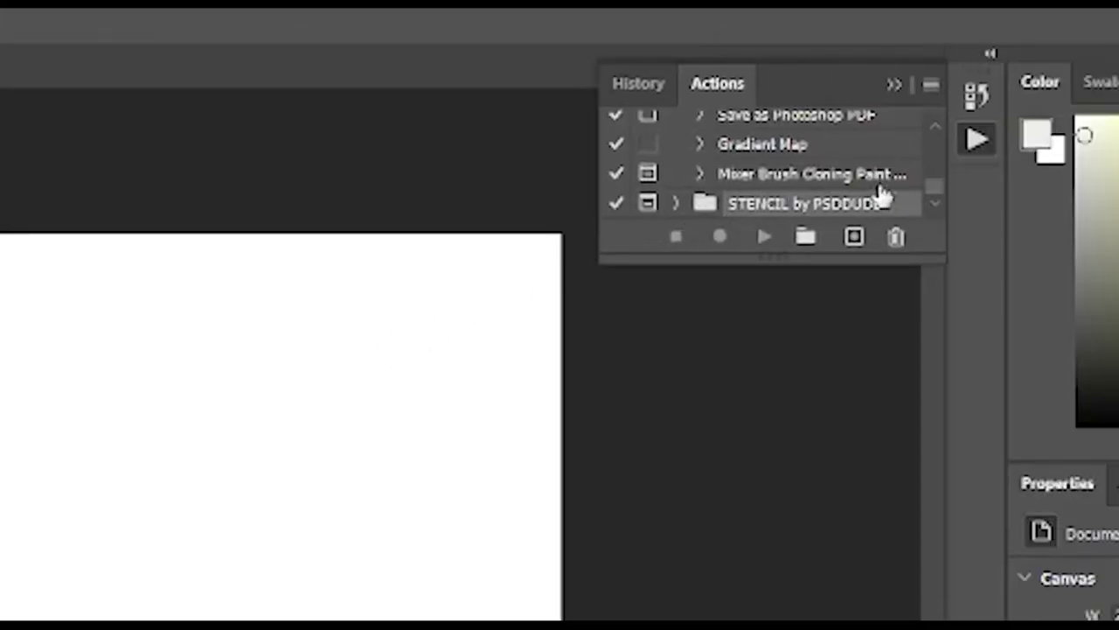
left_click_drag(931, 203, 737, 234)
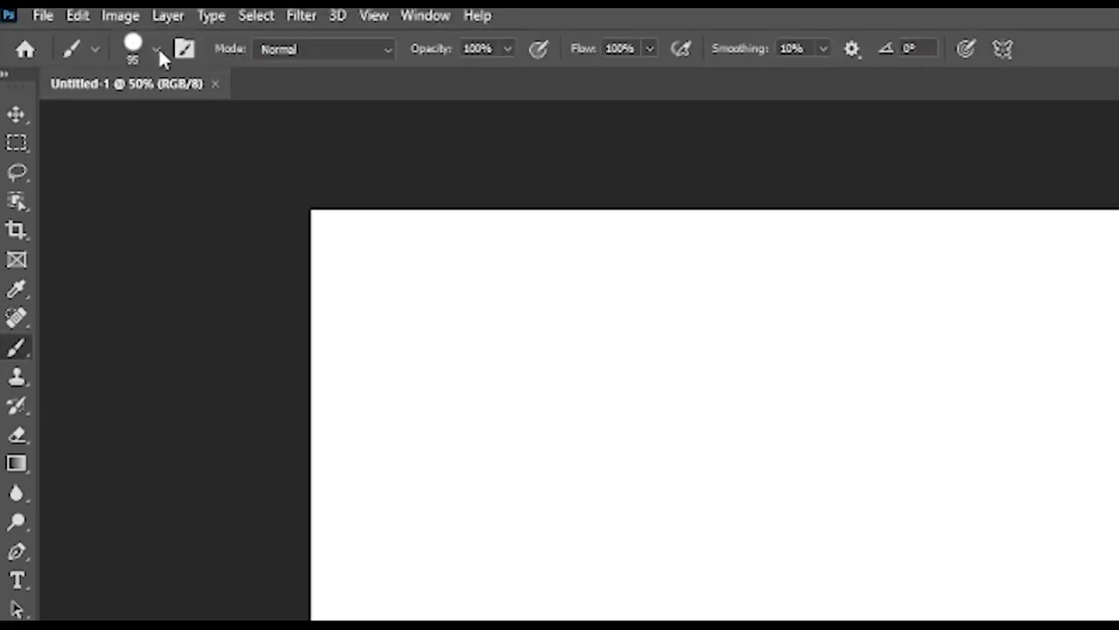
- Import the spray-brushes file into the Brush Preset picker and check its folder appears
left_click(158, 49)
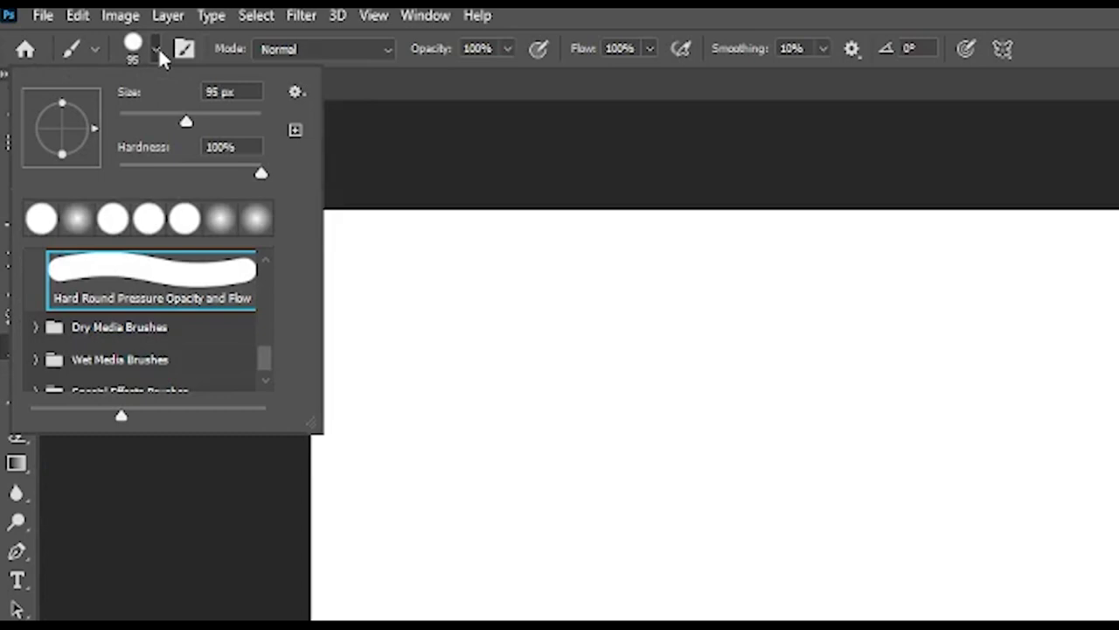
left_click(297, 91)
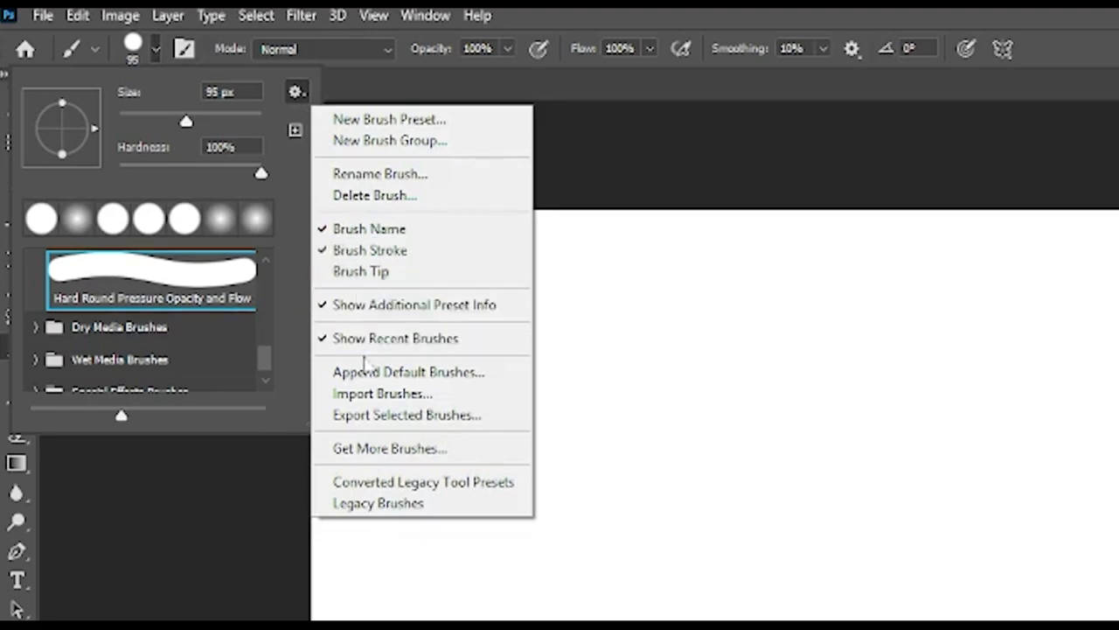
left_click(368, 398)
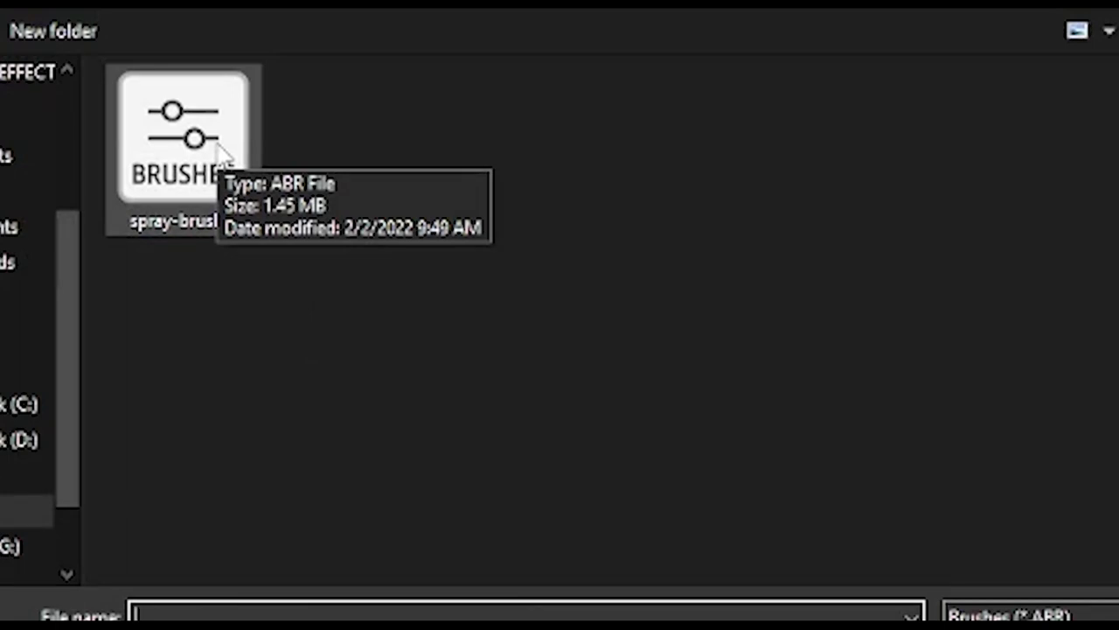
left_click(225, 156)
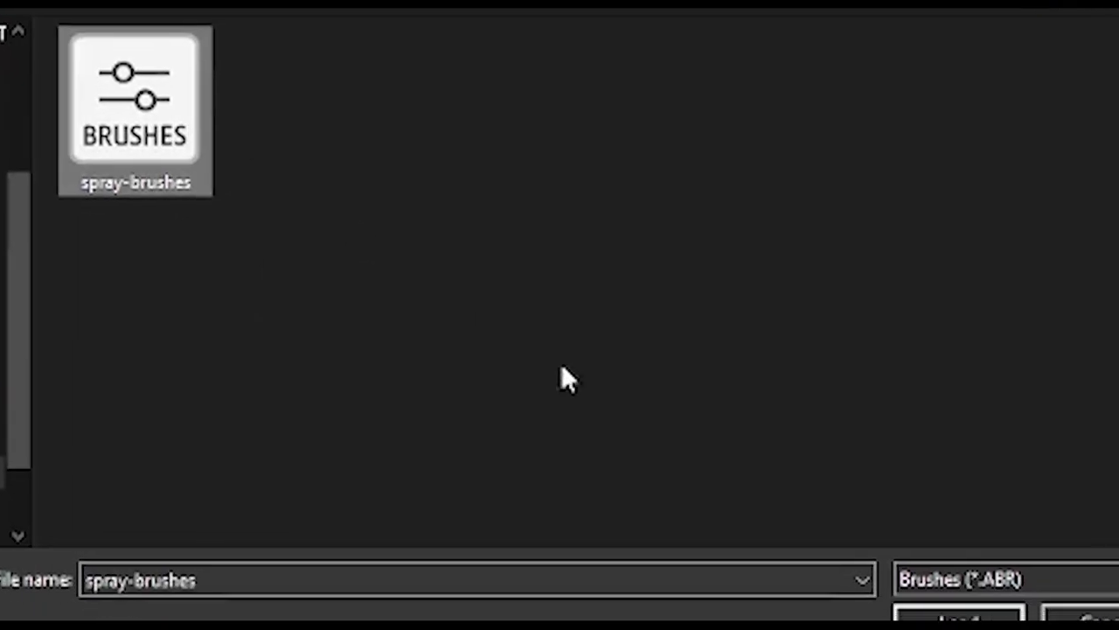
left_click(870, 577)
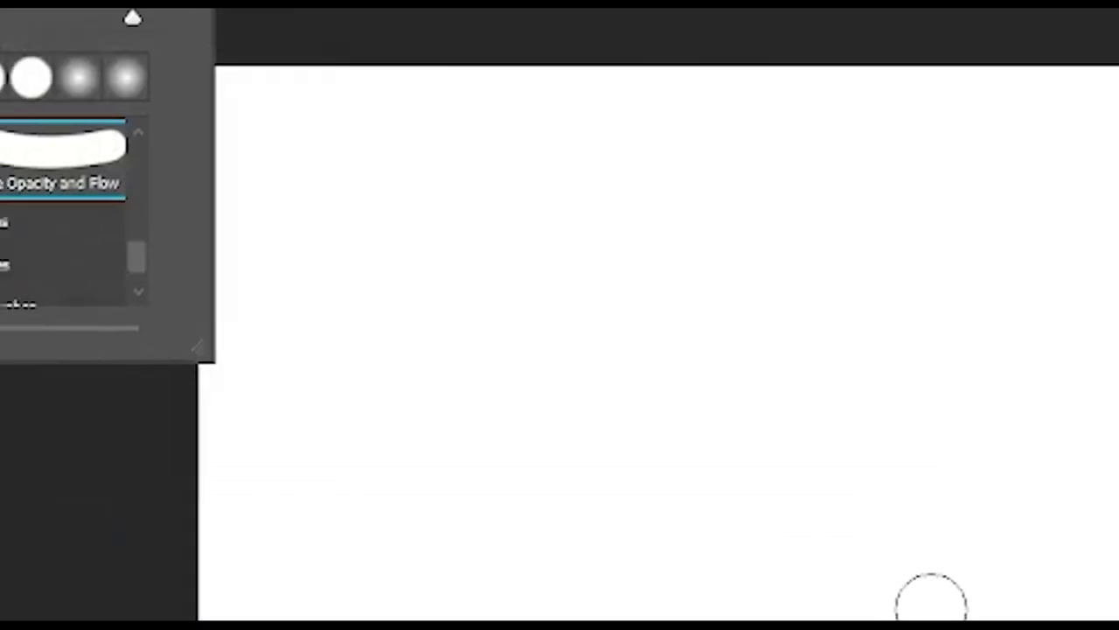
scroll(295, 401, "down", 2)
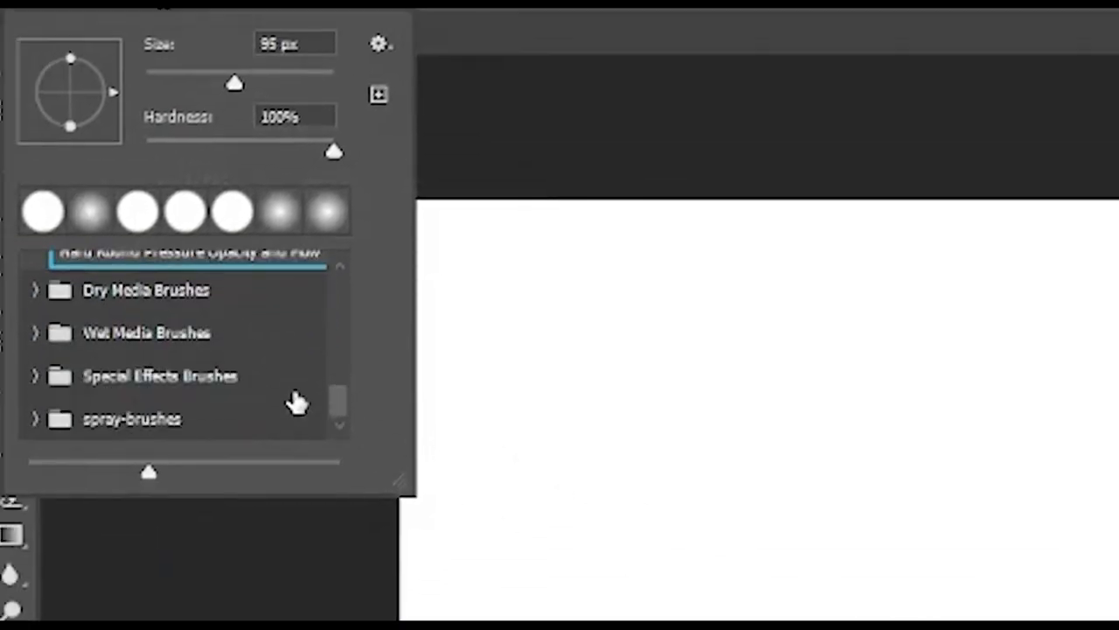
left_click(182, 420)
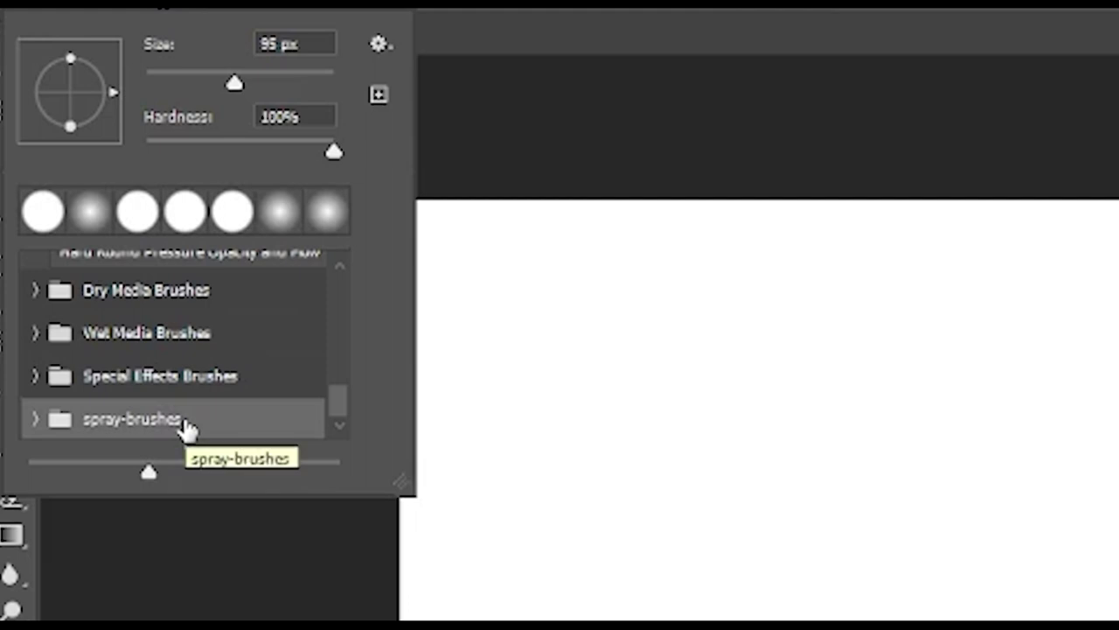
left_click(85, 31)
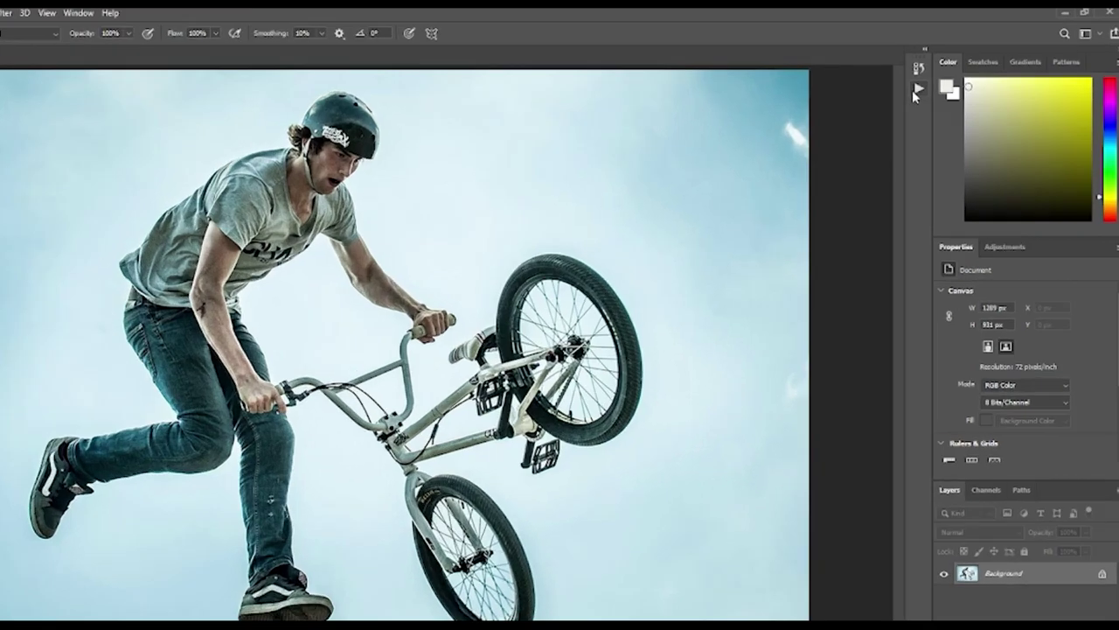
- Play the STENCIL action from the STENCIL by PSDDUDE set on the BMX photo
left_click(939, 79)
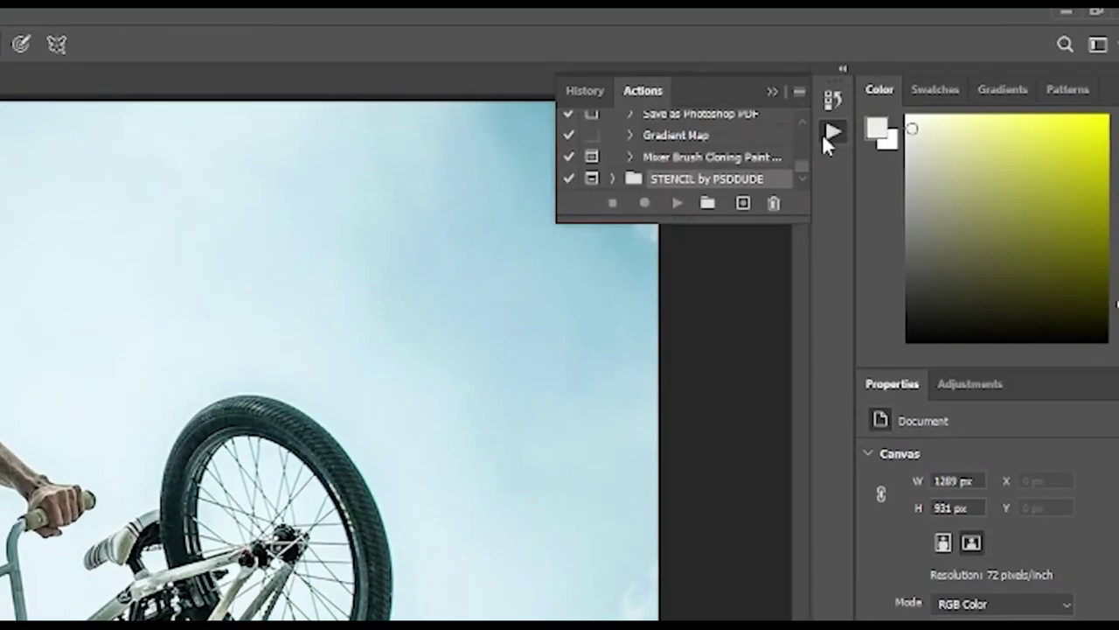
left_click(615, 179)
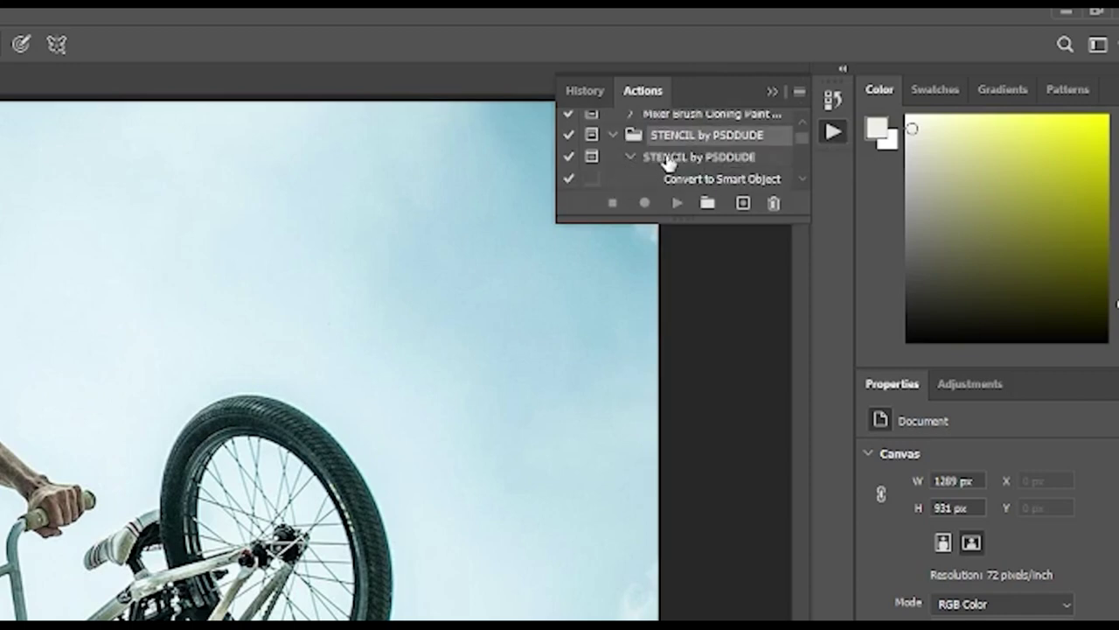
left_click(697, 165)
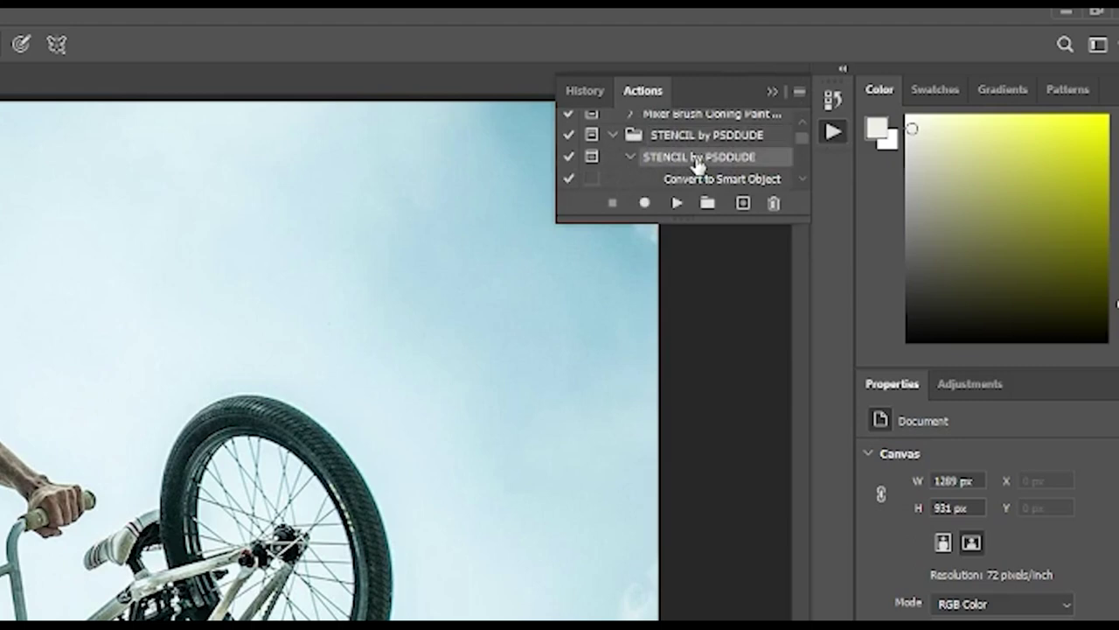
left_click(677, 210)
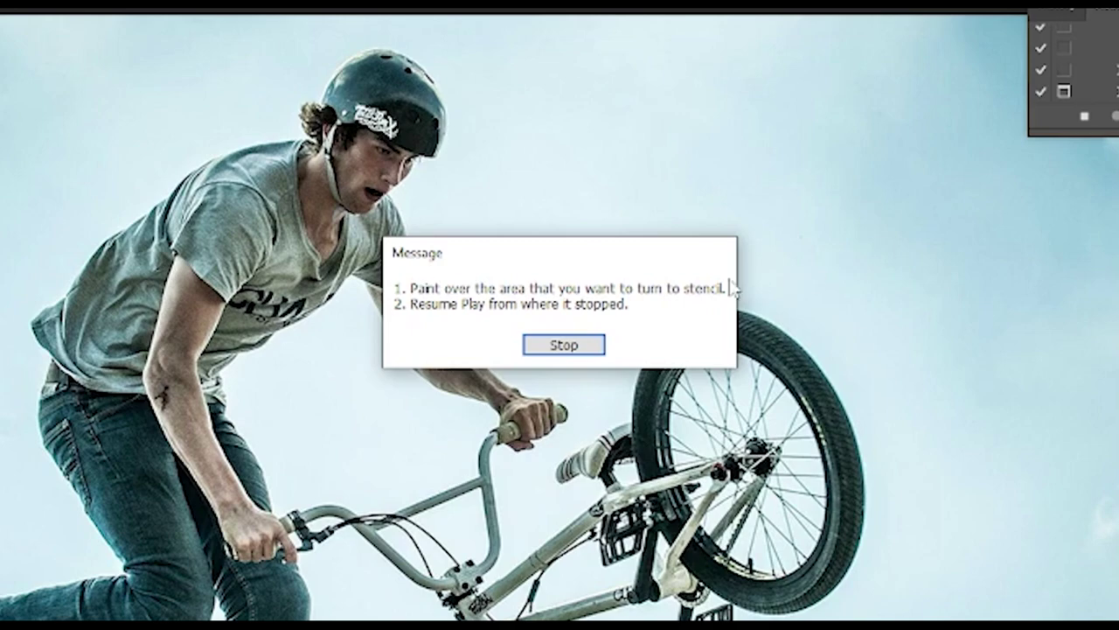
- Dismiss the prompt and paint red over the rider's helmet, neck and arm
left_click(578, 344)
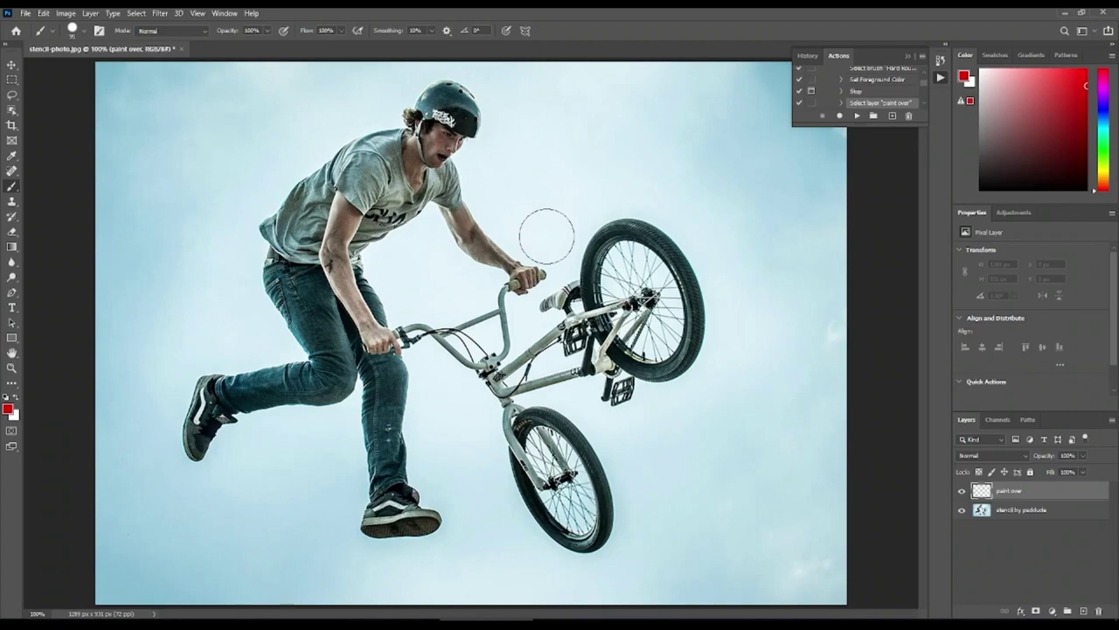
scroll(419, 69, "up", 5)
scroll(419, 70, "up", 2)
right_click(389, 313)
left_click_drag(367, 315, 616, 175)
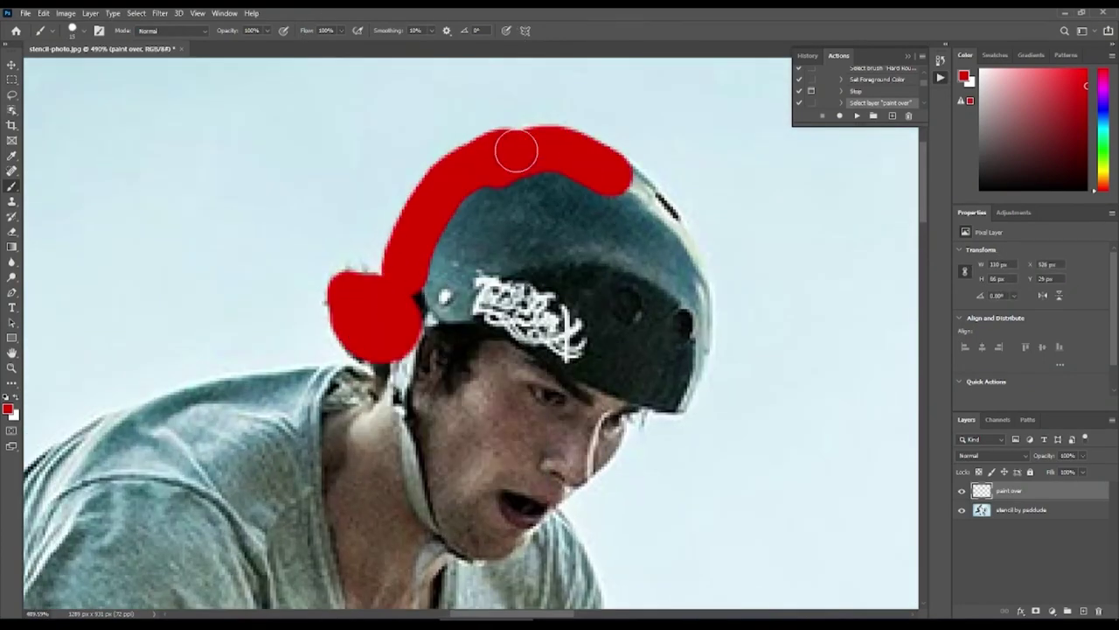
mouse_move(516, 152)
left_mouse_down()
mouse_move(674, 394)
mouse_move(607, 250)
mouse_move(624, 380)
mouse_move(695, 382)
mouse_move(493, 260)
mouse_move(387, 170)
mouse_move(464, 340)
left_mouse_up()
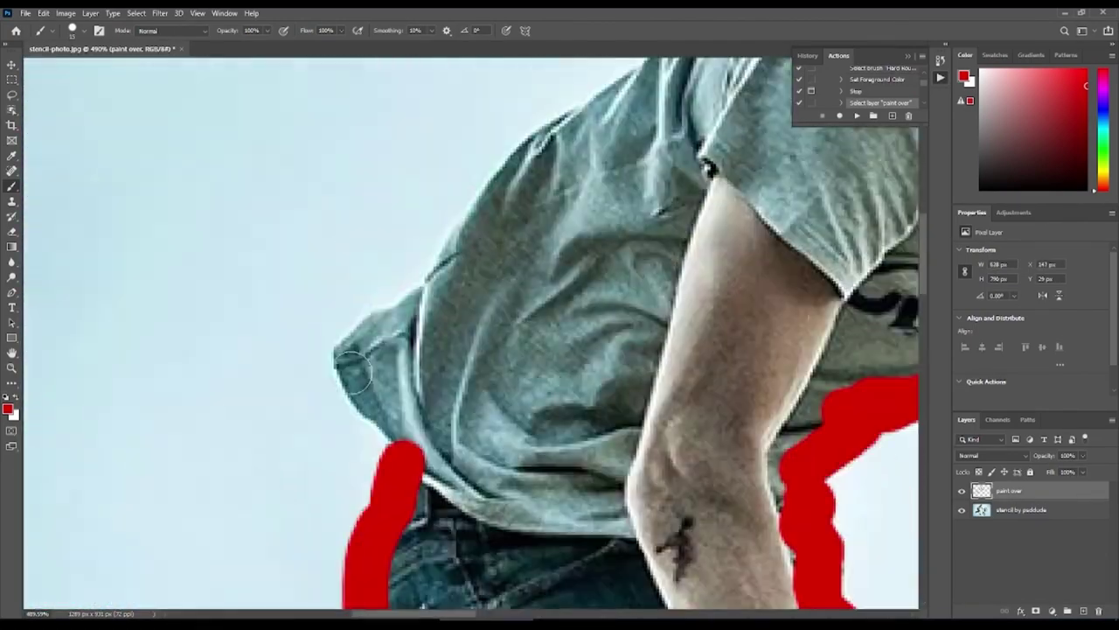
- Fill the rider's body, bike and both wheels solid red, then resume the action
left_click_drag(353, 373, 237, 467)
left_click_drag(813, 489, 848, 240)
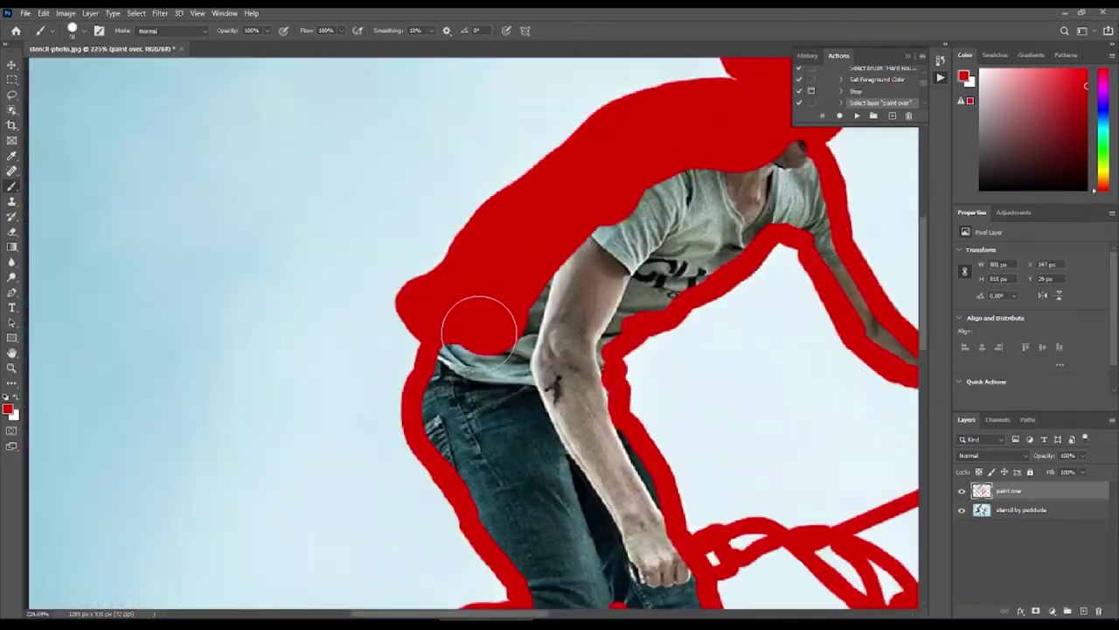
mouse_move(475, 324)
left_mouse_down()
mouse_move(237, 437)
mouse_move(201, 492)
left_mouse_up()
right_click(420, 179)
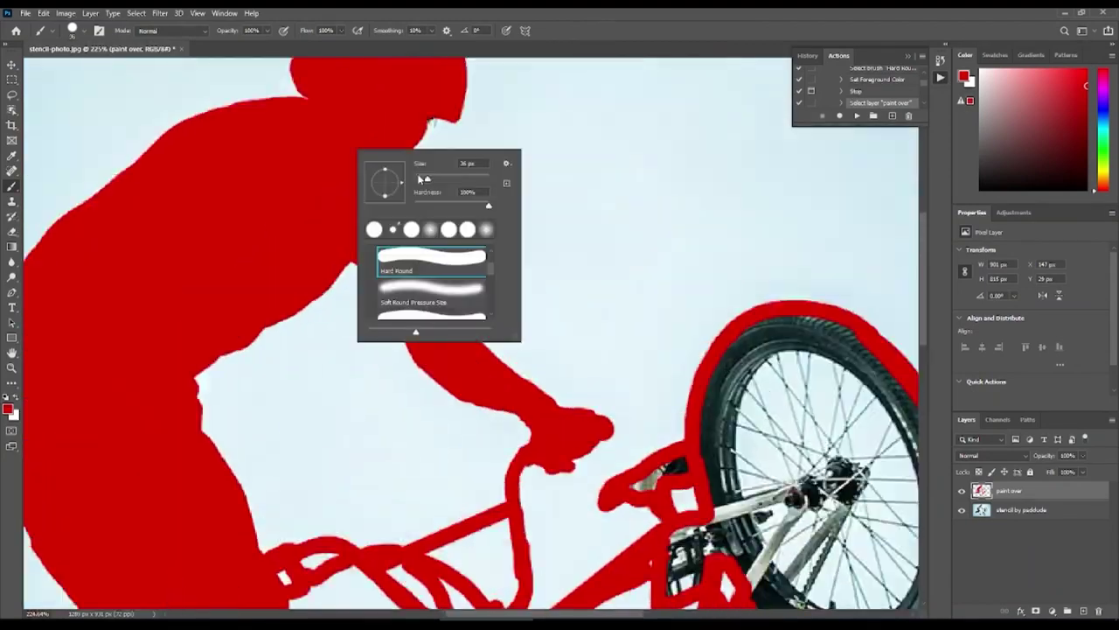
mouse_move(419, 179)
left_mouse_down()
mouse_move(499, 162)
mouse_move(358, 375)
left_mouse_up()
key("ctrl+0")
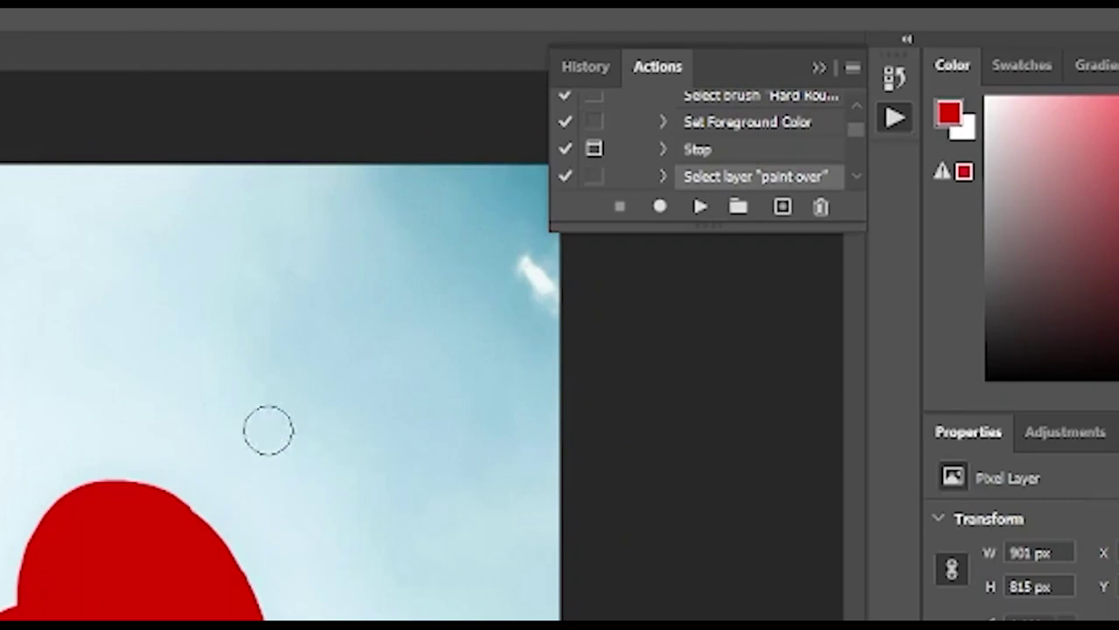
left_click(700, 208)
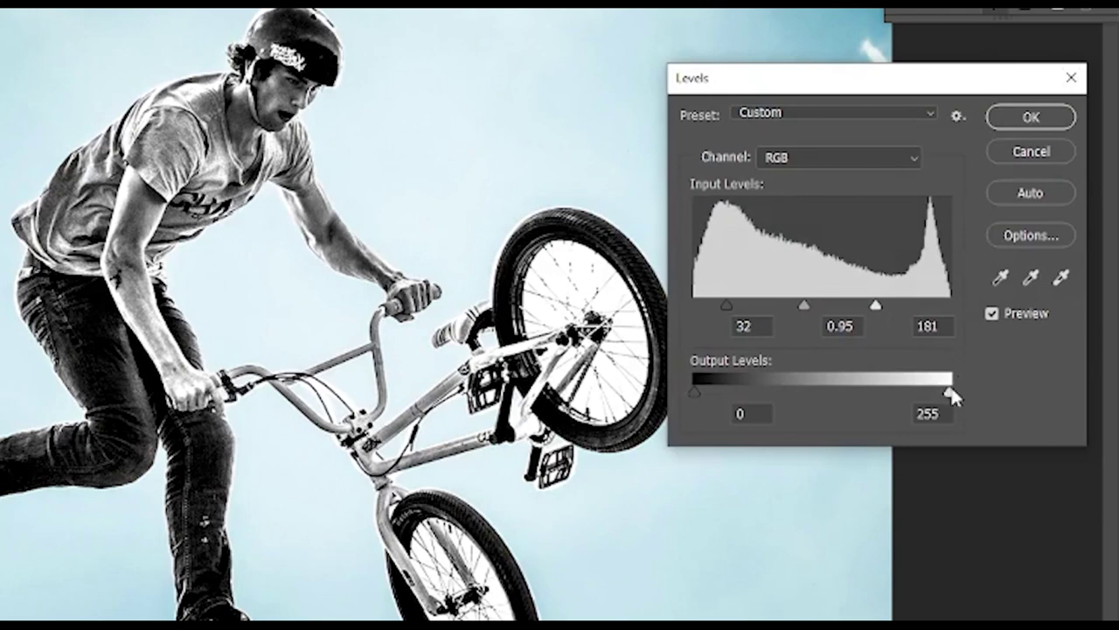
- Nudge the Levels output sliders, confirm, and dismiss the place-background-image prompt
mouse_move(946, 397)
left_mouse_down()
mouse_move(912, 394)
mouse_move(936, 394)
left_mouse_up()
left_click_drag(694, 394, 702, 392)
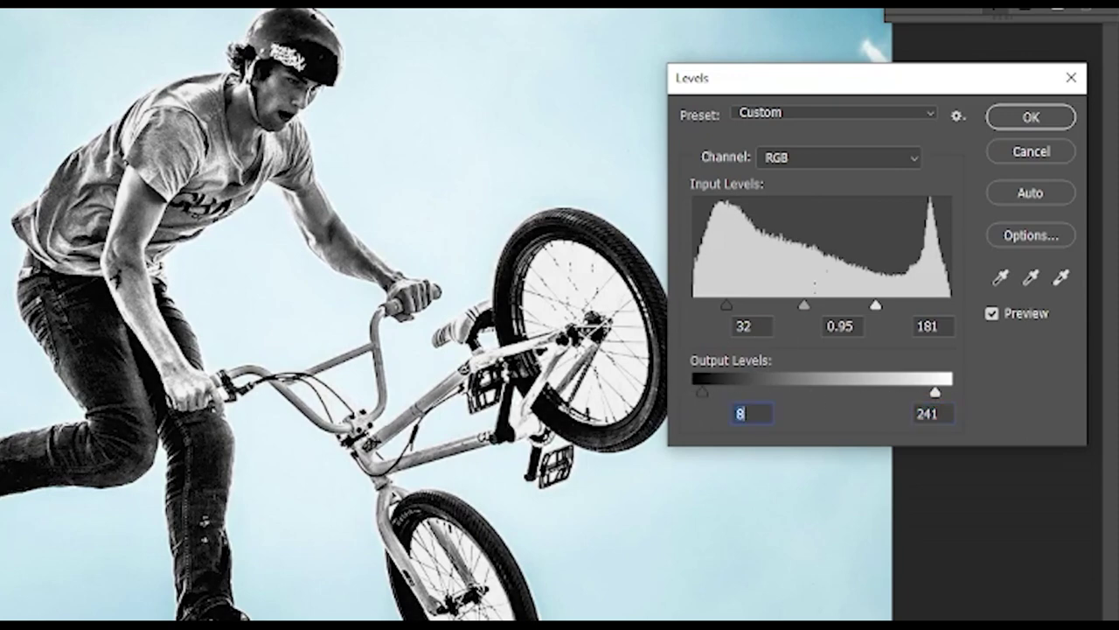
left_click(1004, 120)
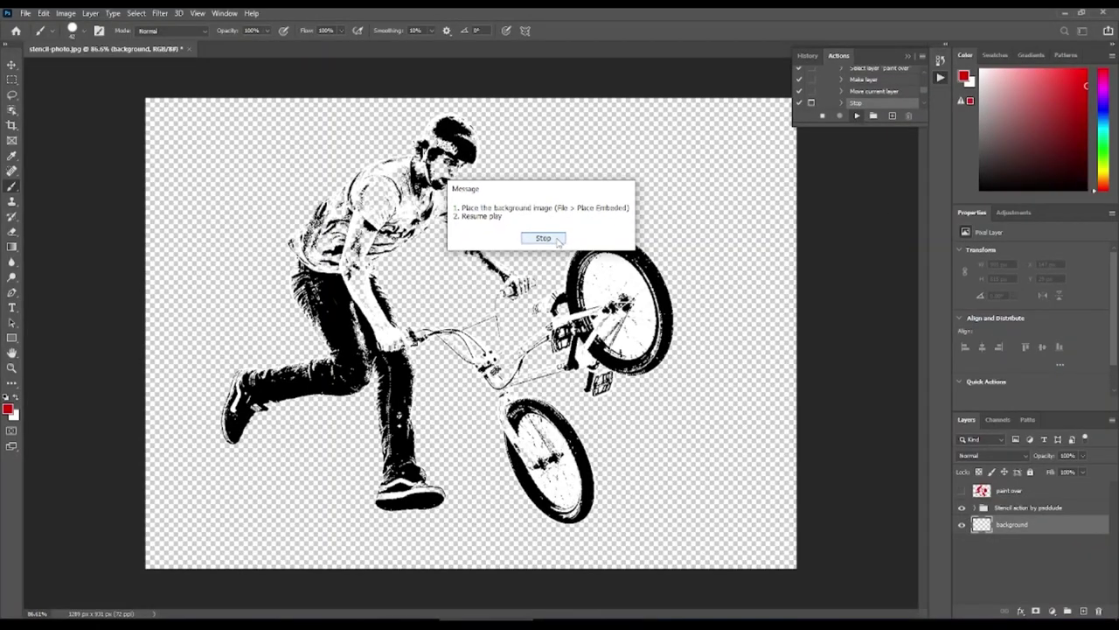
left_click(557, 240)
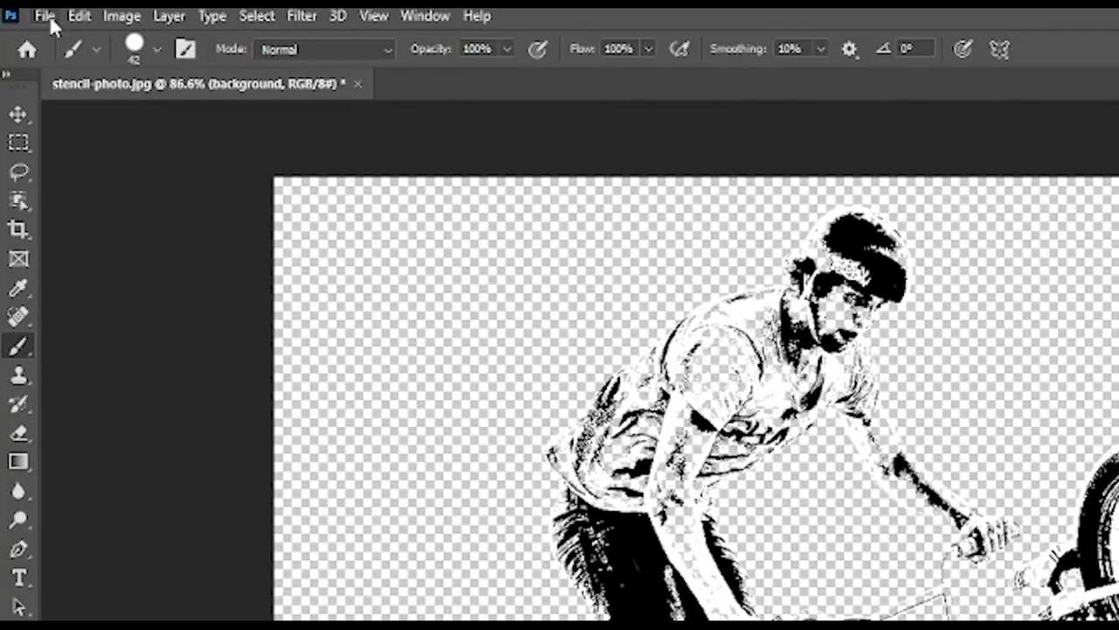
- Place grunge-wall-stencil-art-1 as an embedded layer aligned to the canvas top
left_click(49, 15)
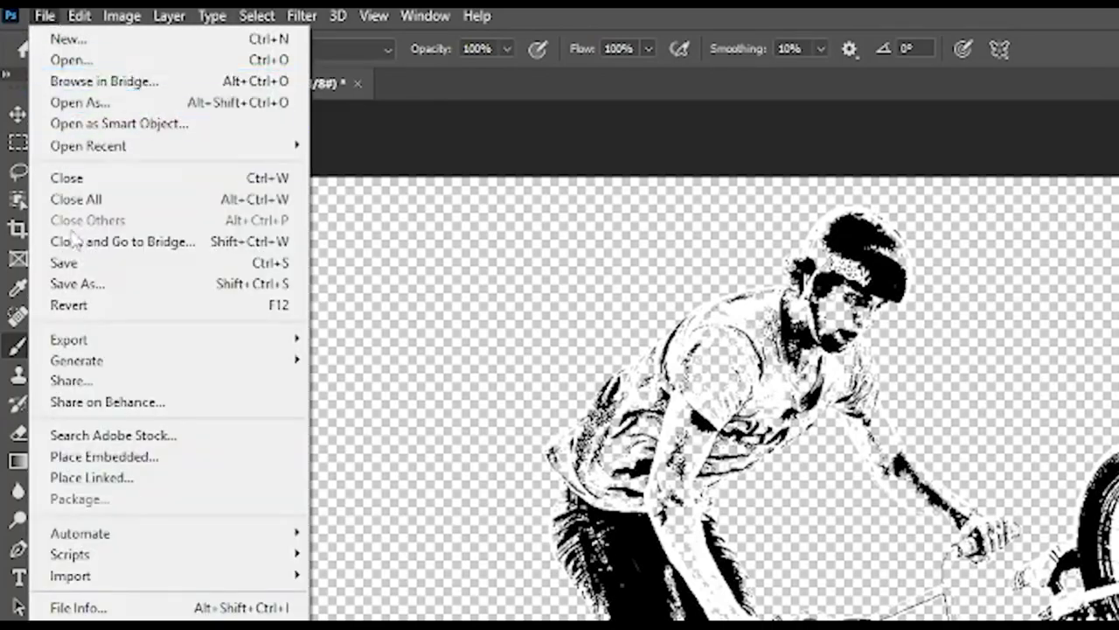
left_click(88, 457)
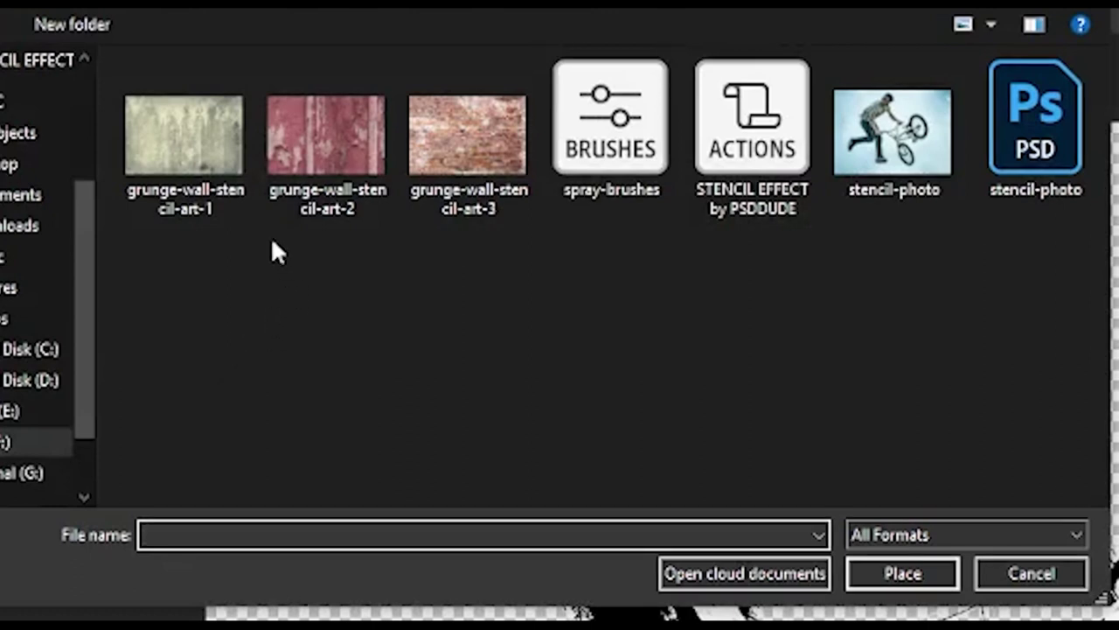
left_click(238, 206)
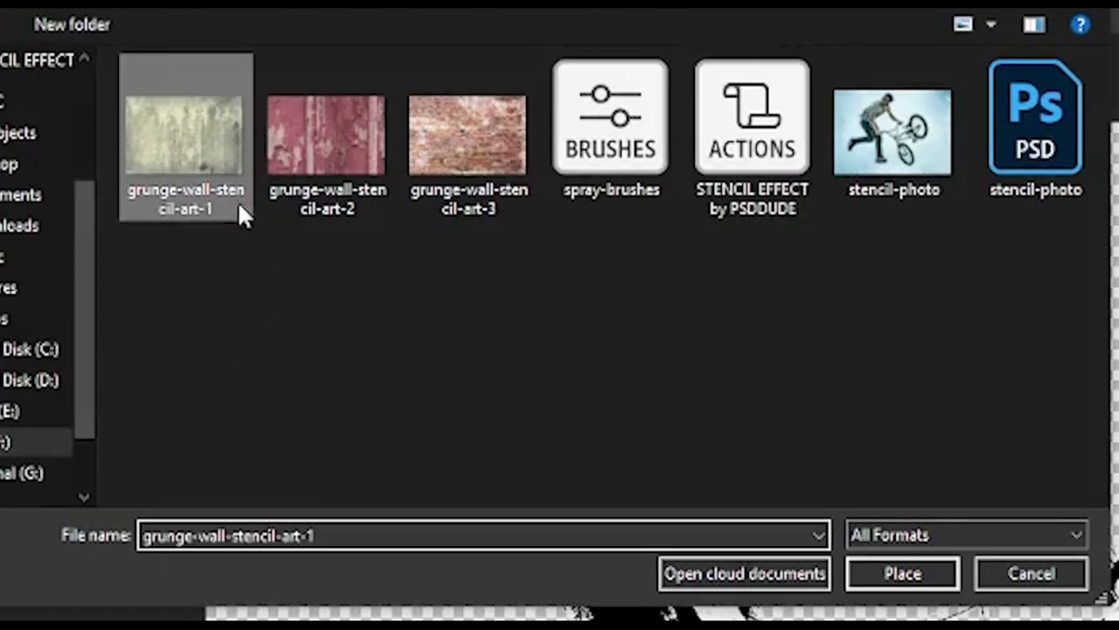
left_click(900, 573)
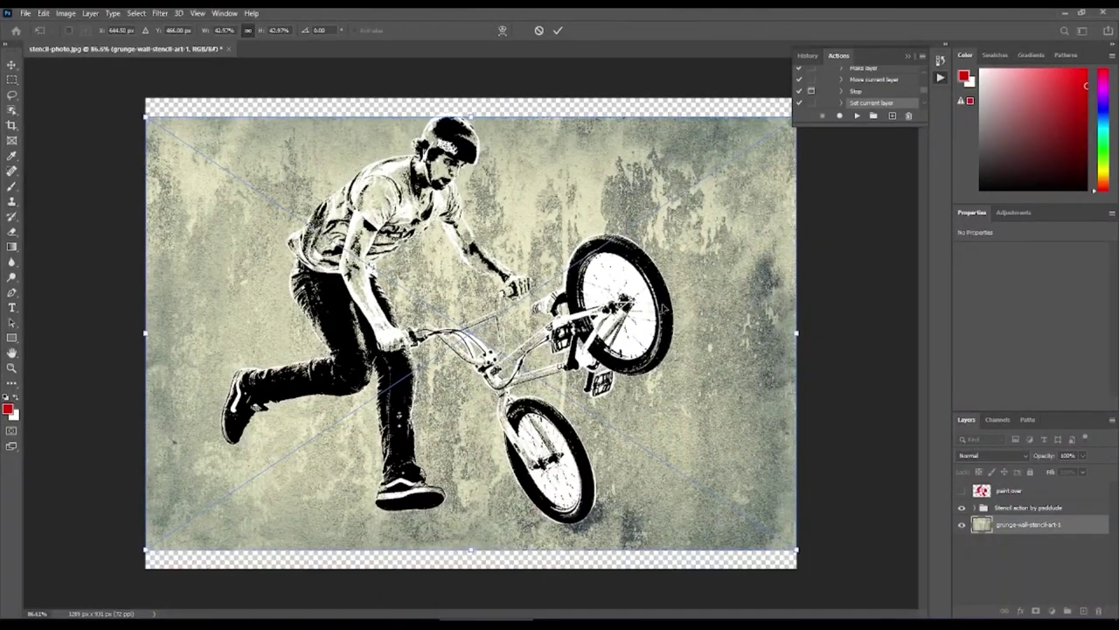
left_click_drag(665, 307, 735, 568)
key("Return")
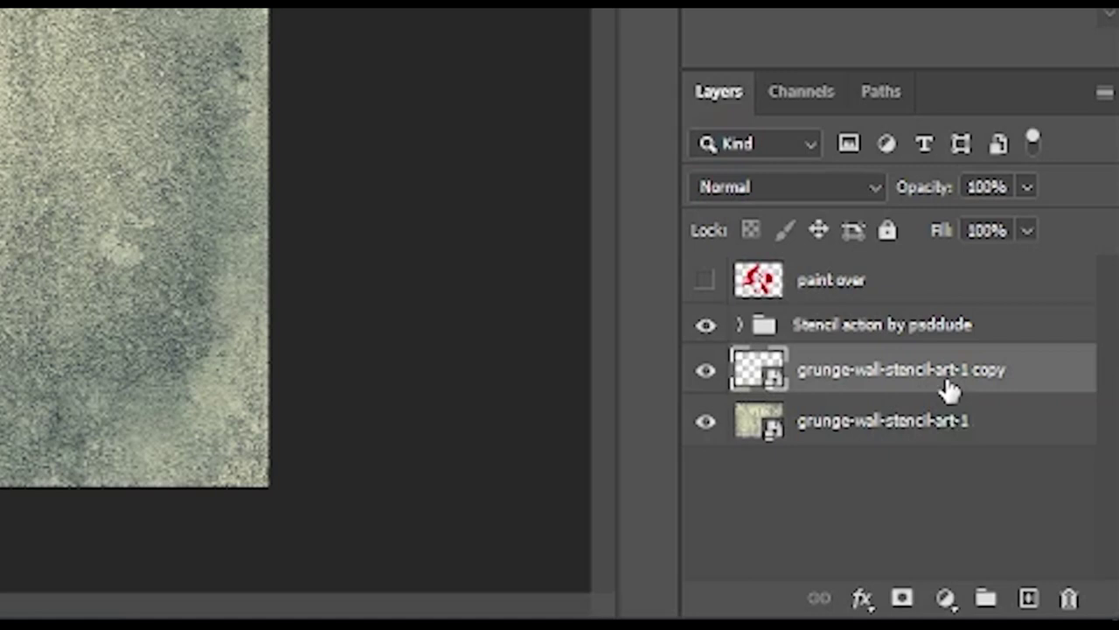
- Merge the two wall texture layers into a single layer
left_click(956, 424, "shift")
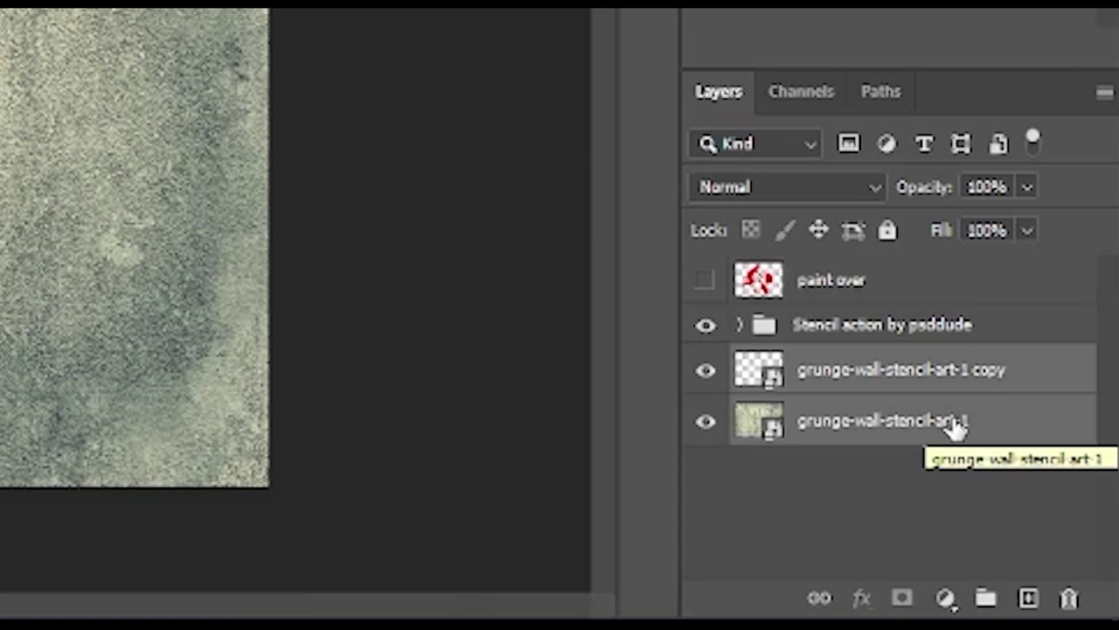
right_click(956, 424)
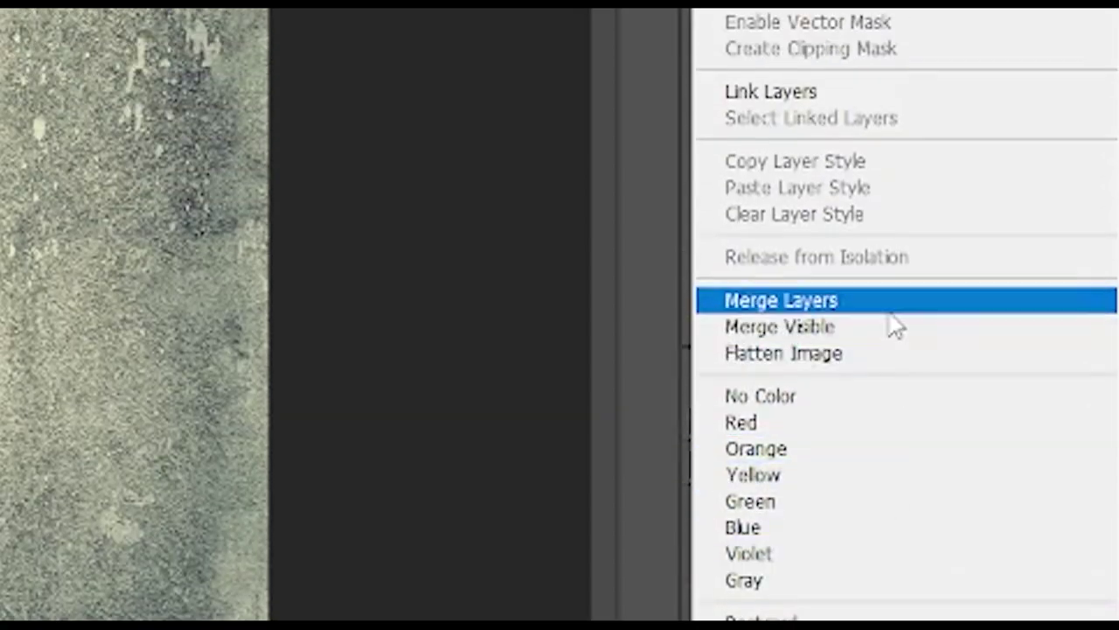
left_click(891, 313)
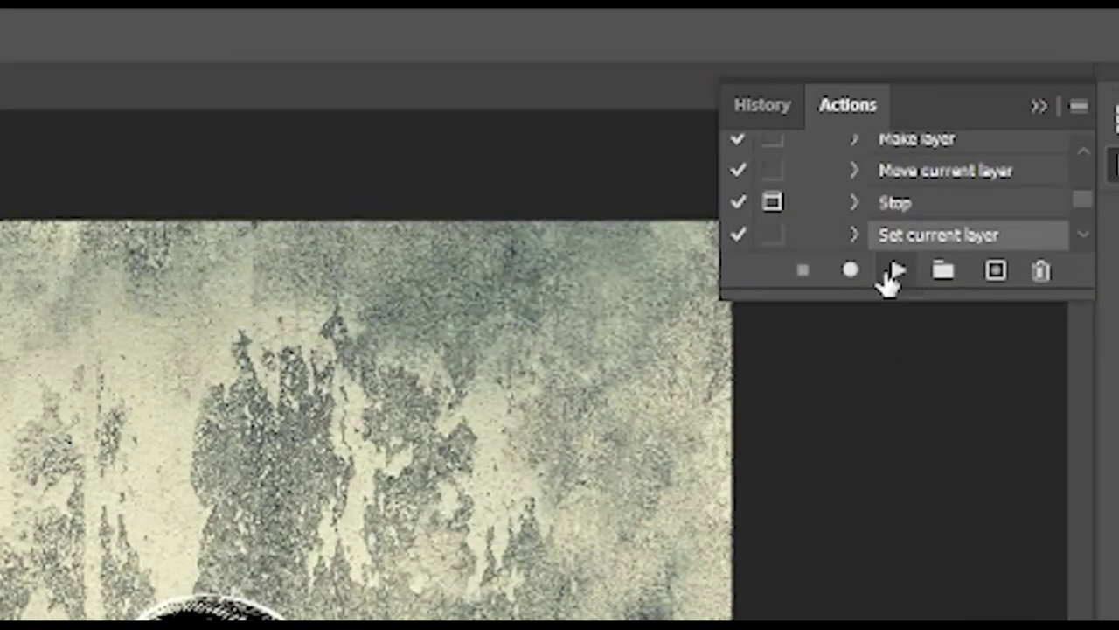
- Resume the action, set Levels output white to about 236, and dismiss the end message
left_click(894, 272)
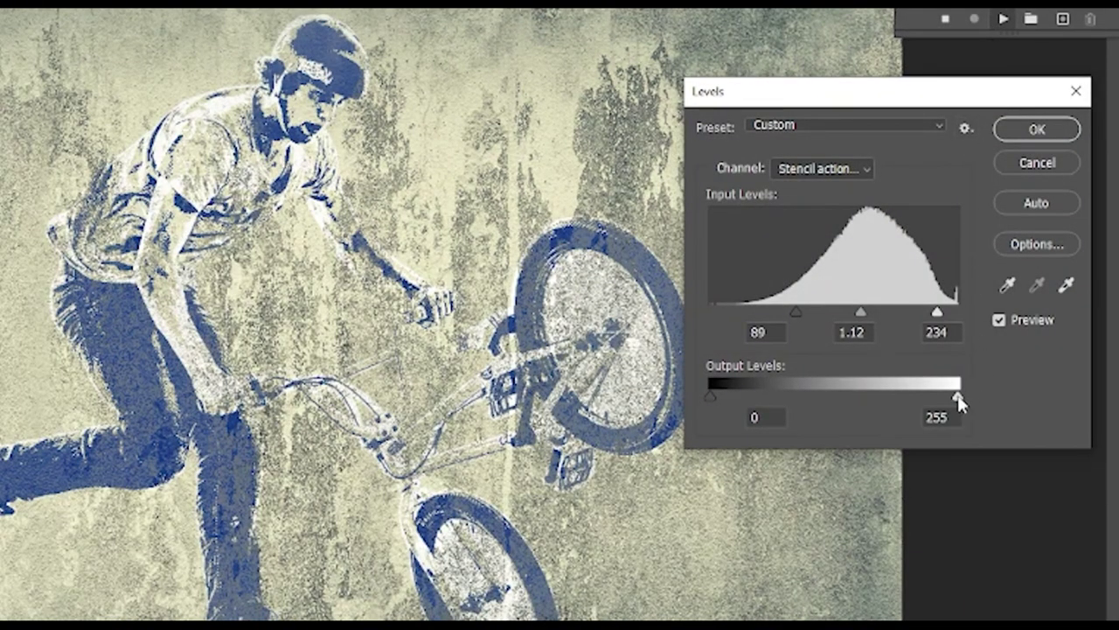
left_click_drag(959, 401, 982, 416)
mouse_move(710, 396)
left_mouse_down()
mouse_move(705, 407)
mouse_move(851, 405)
mouse_move(690, 404)
left_mouse_up()
left_click_drag(955, 400, 931, 404)
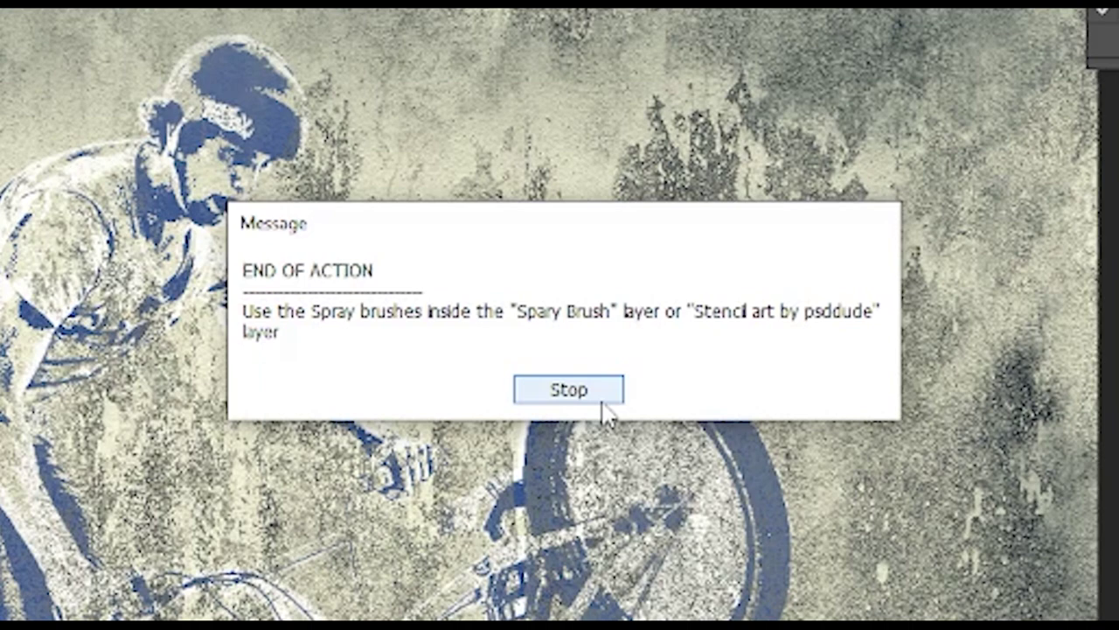
left_click(600, 400)
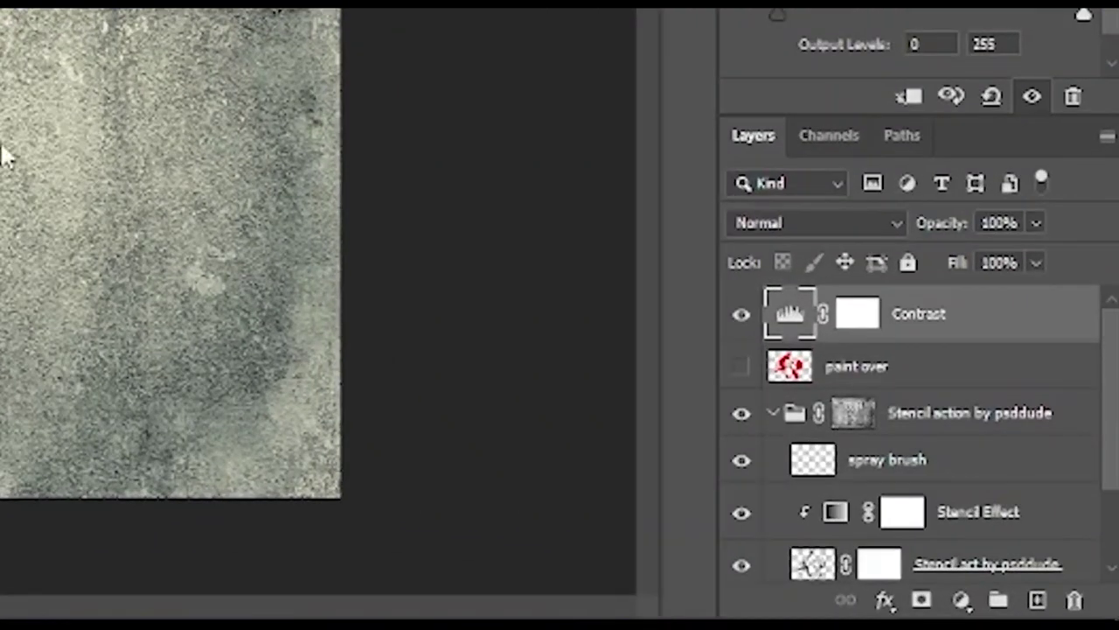
- Select the Stencil Effect gradient map layer in the Layers panel
left_click(1007, 527)
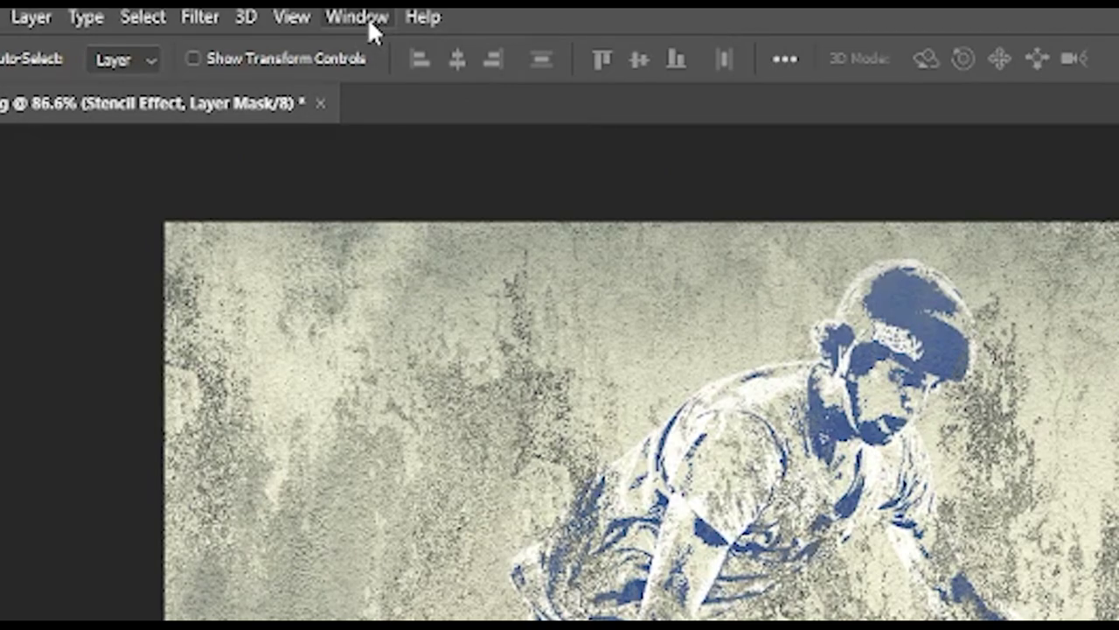
- Show the Properties panel and open the Stencil Effect gradient map's Gradient Editor to browse preset folders
left_click(369, 21)
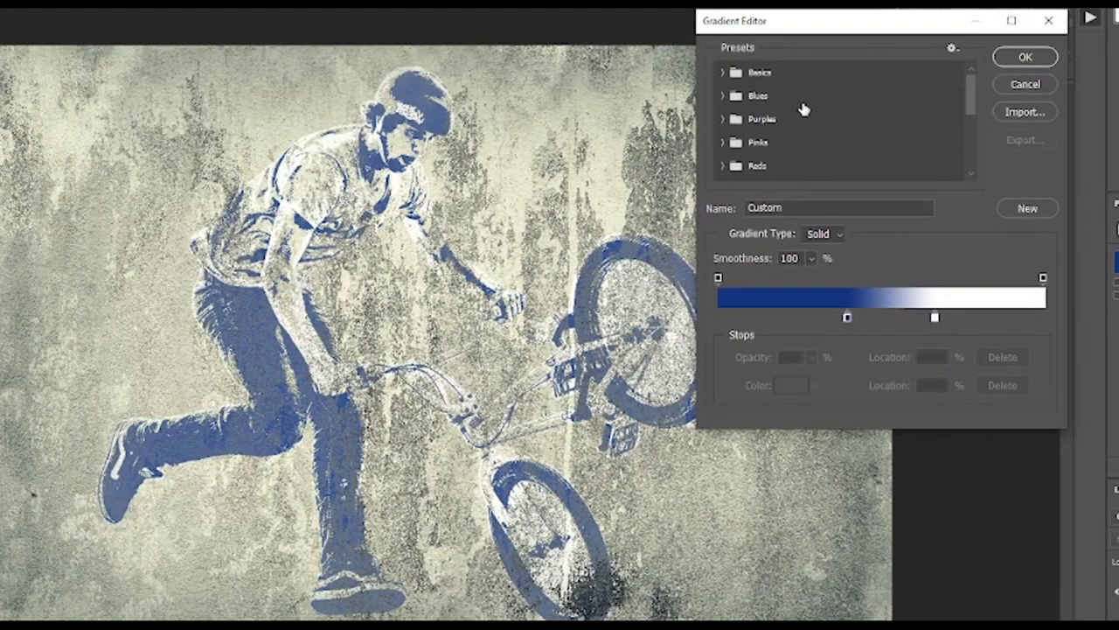
key("alt")
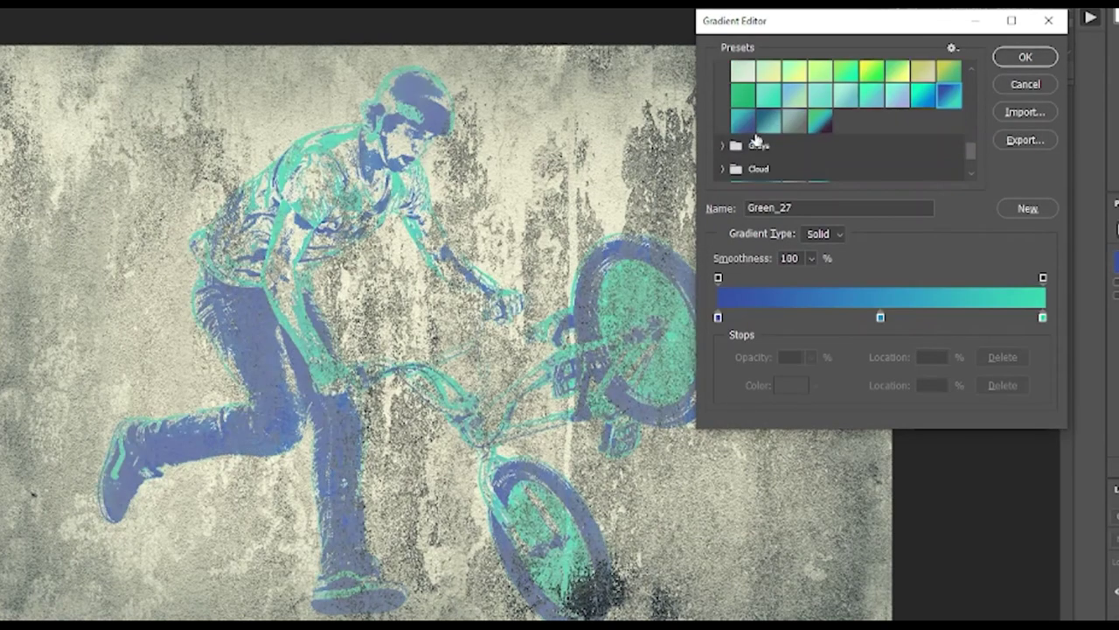
left_click(749, 145)
- Try the sand preset, then recolour the gradient's left stop to deep brown and reposition it
left_click(845, 142)
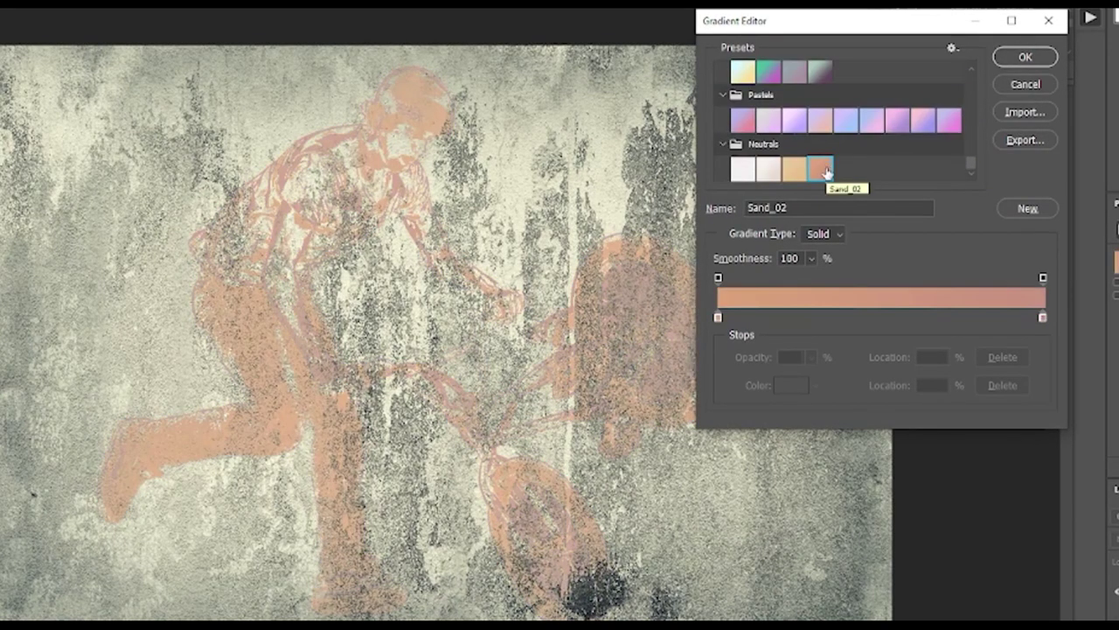
double_click(720, 321)
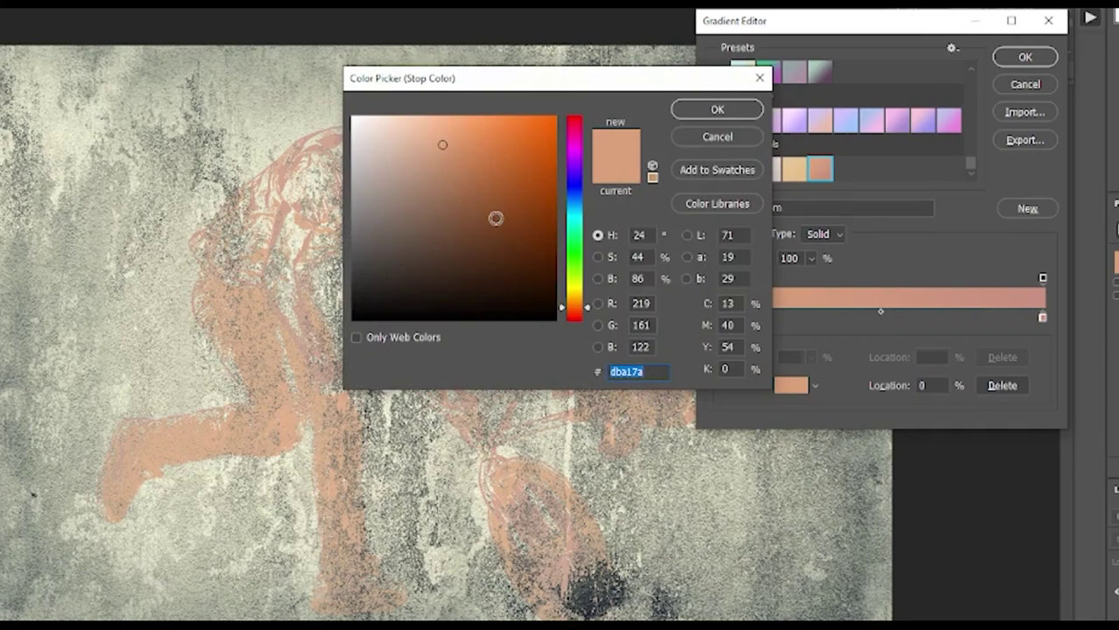
left_click_drag(495, 218, 515, 234)
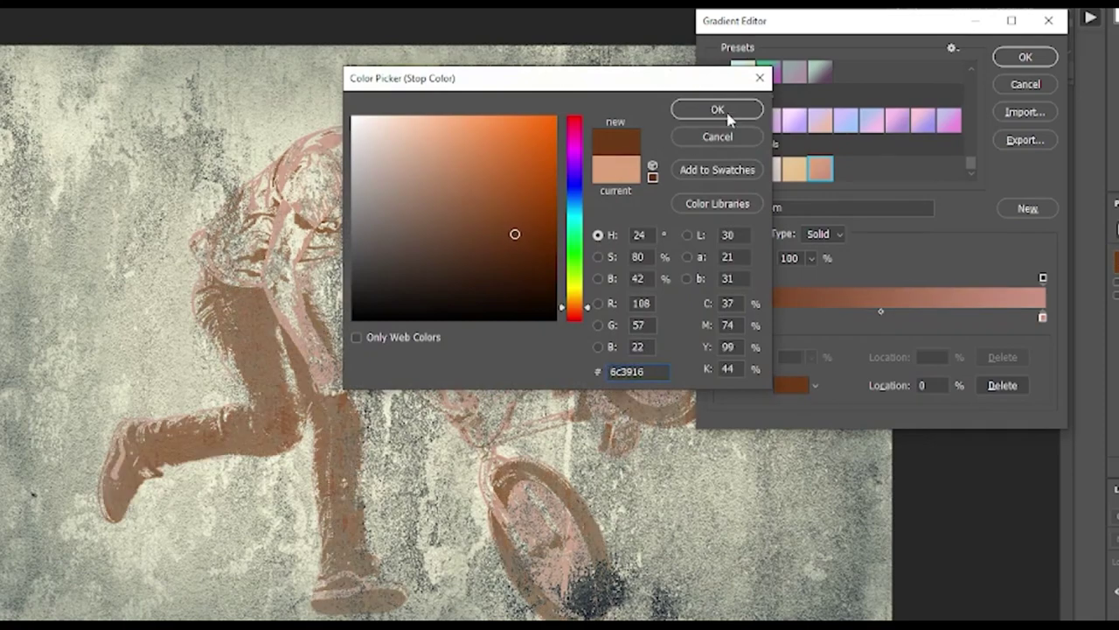
left_click(717, 109)
mouse_move(721, 319)
left_mouse_down()
mouse_move(752, 320)
mouse_move(708, 324)
mouse_move(926, 319)
mouse_move(1011, 330)
mouse_move(1041, 320)
mouse_move(718, 320)
left_mouse_up()
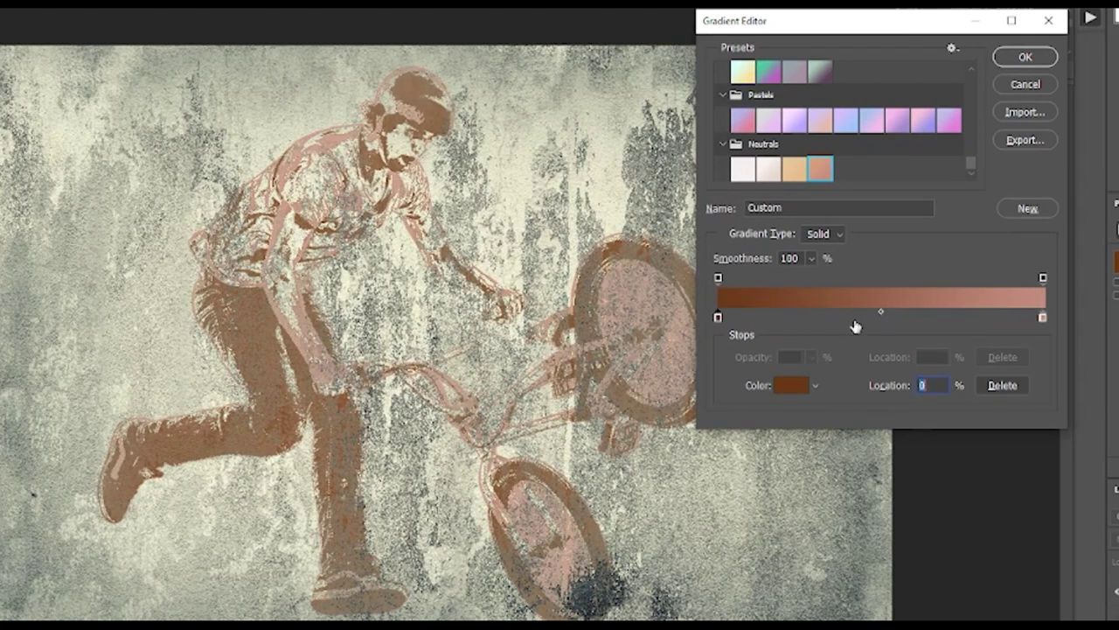
- Recolour the right stop to a saturated blue and add another colour stop
double_click(1042, 319)
left_click(578, 187)
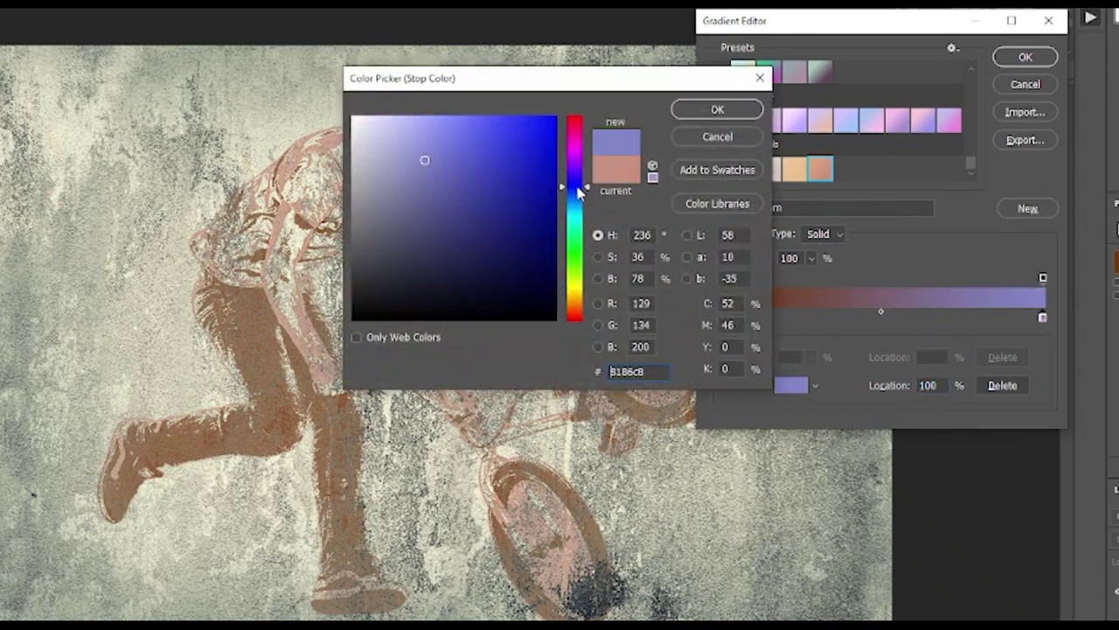
mouse_move(540, 170)
left_mouse_down()
mouse_move(512, 190)
mouse_move(516, 178)
left_mouse_up()
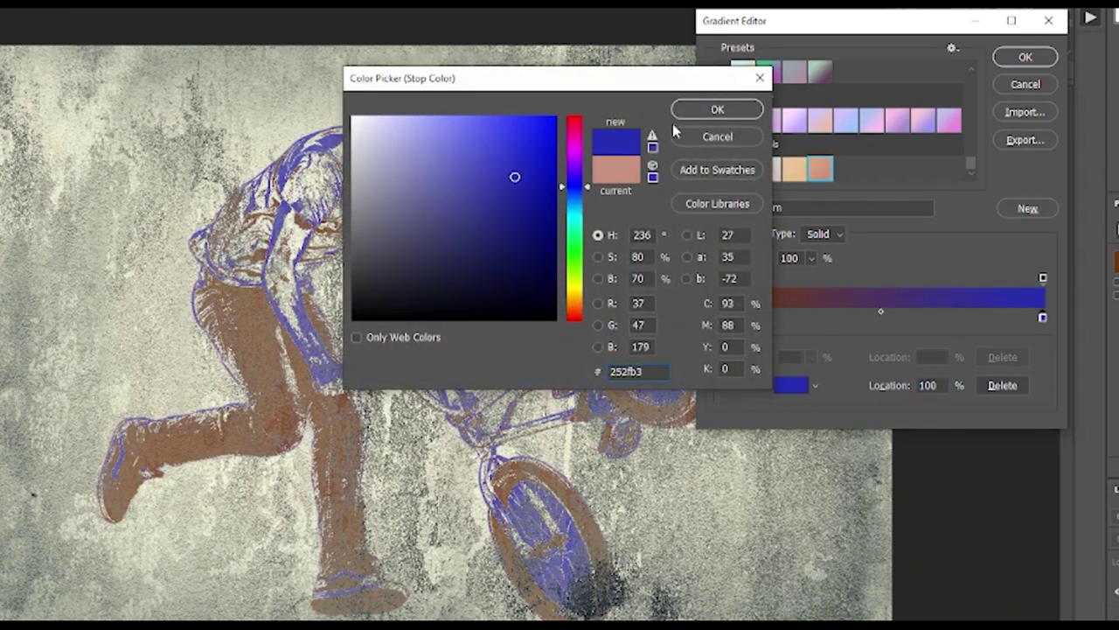
left_click(717, 108)
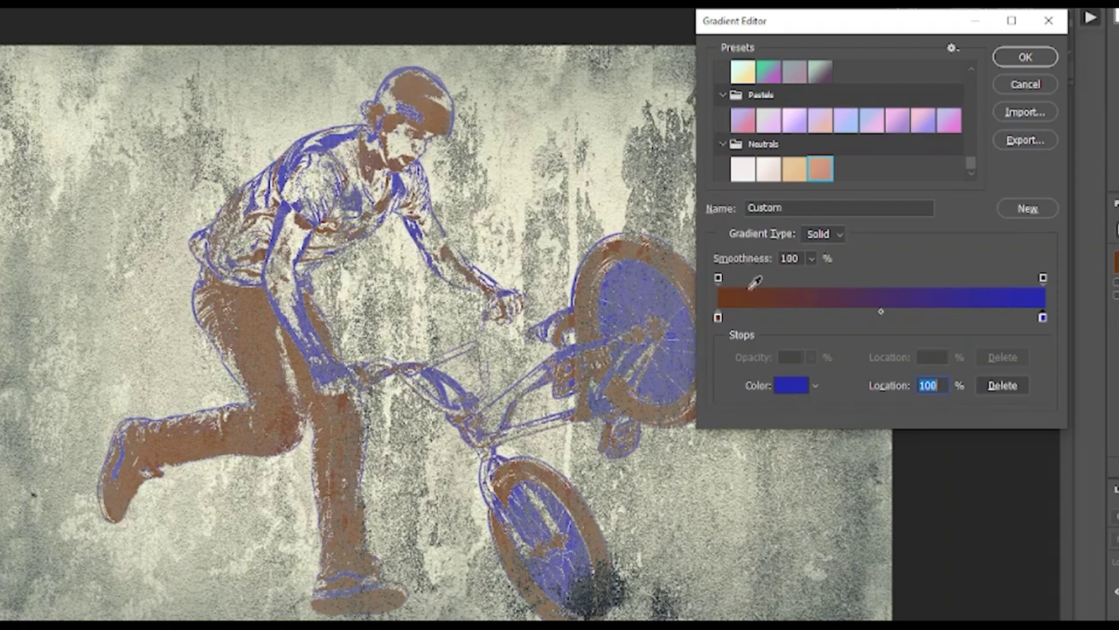
left_click_drag(956, 318, 769, 318)
- Apply the Basics > Black, White preset to the gradient and confirm with OK
left_click_drag(973, 164, 949, 78)
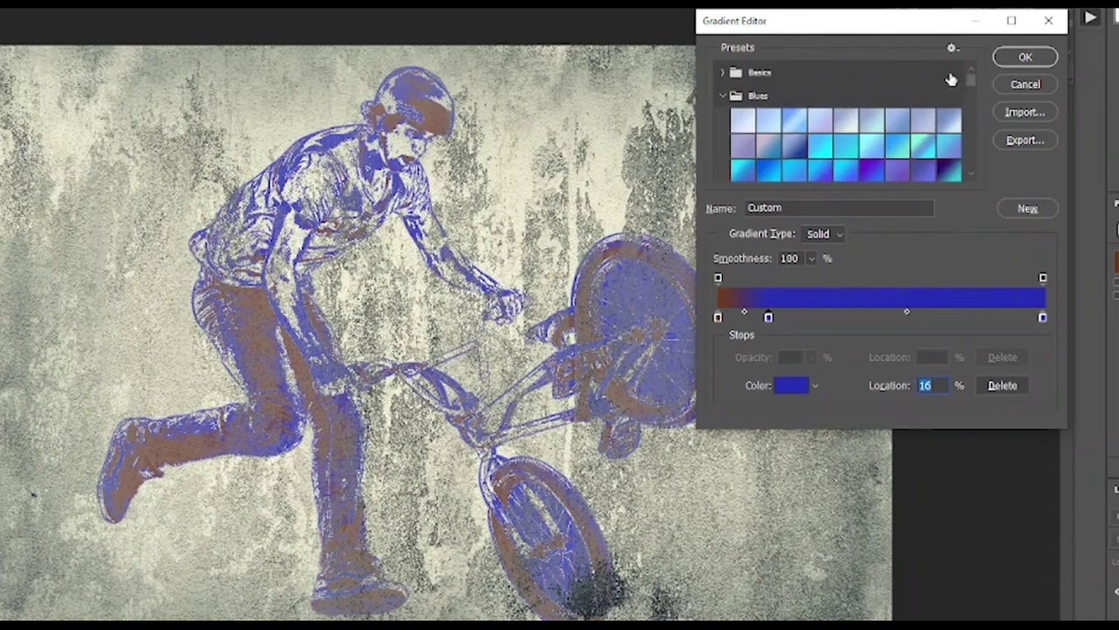
left_click(724, 73)
left_click(793, 96)
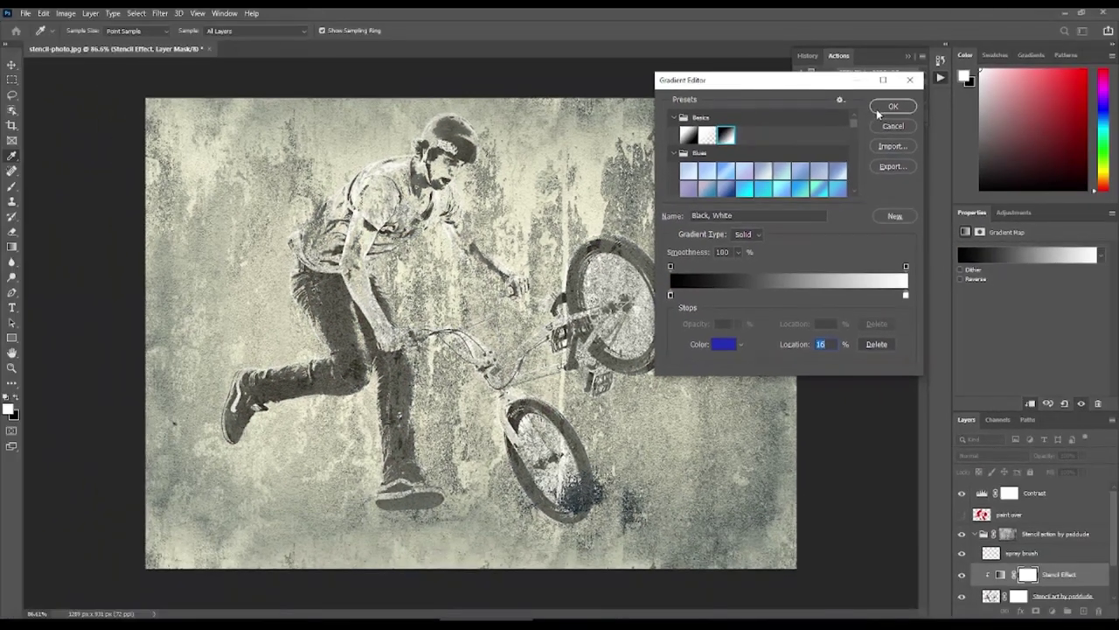
left_click(1025, 56)
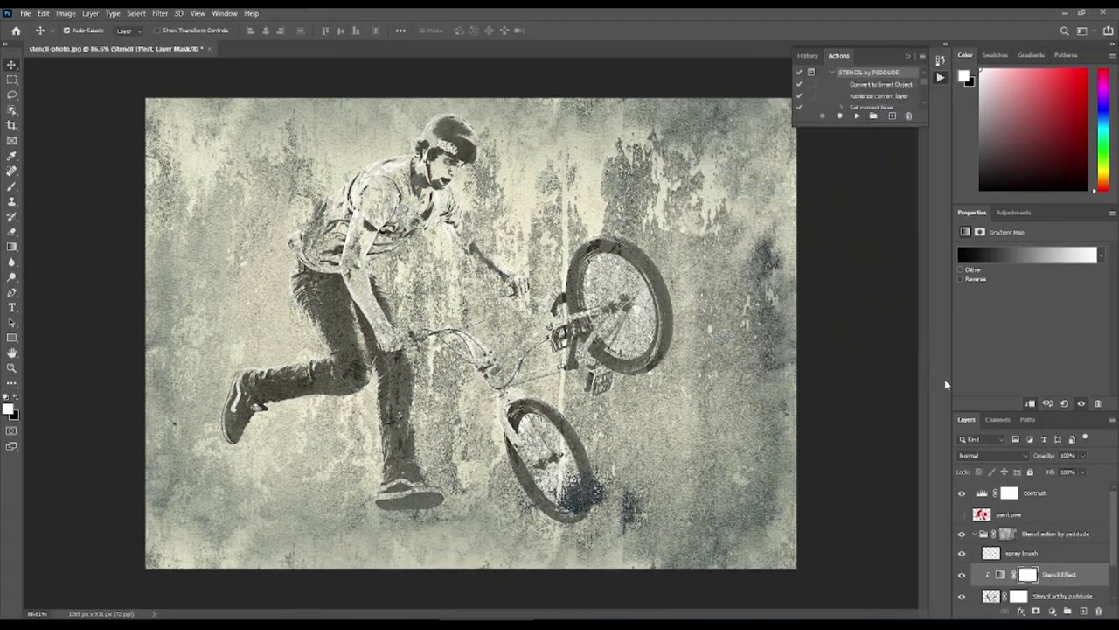
- Lower the wall's Hue/Saturation adjustment saturation from -33 to about -43
scroll(996, 536, "down", 2)
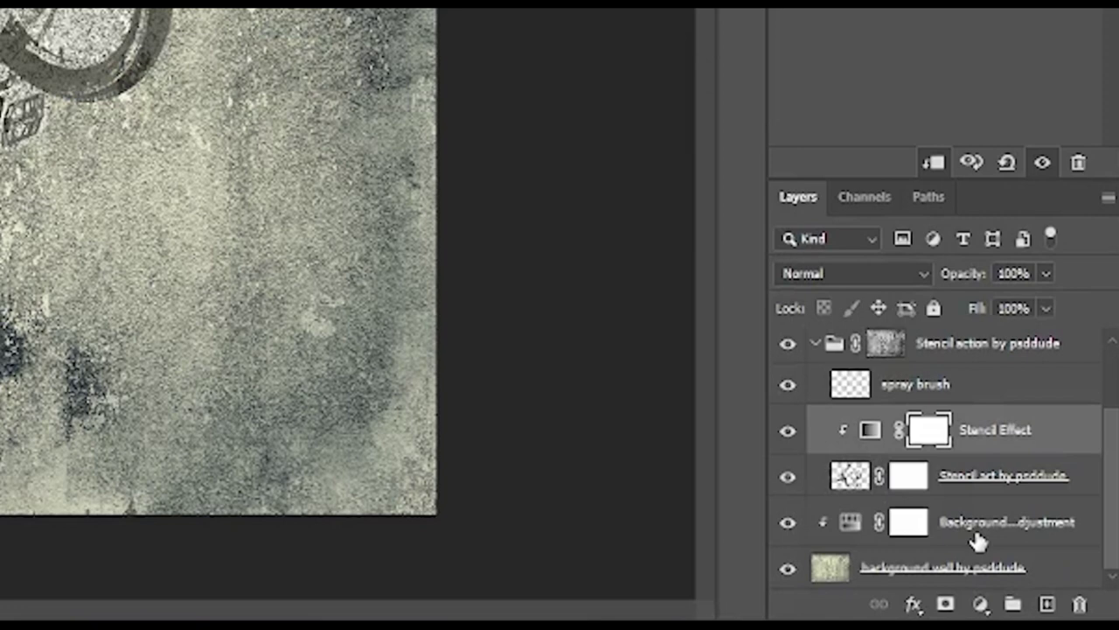
left_click(977, 539)
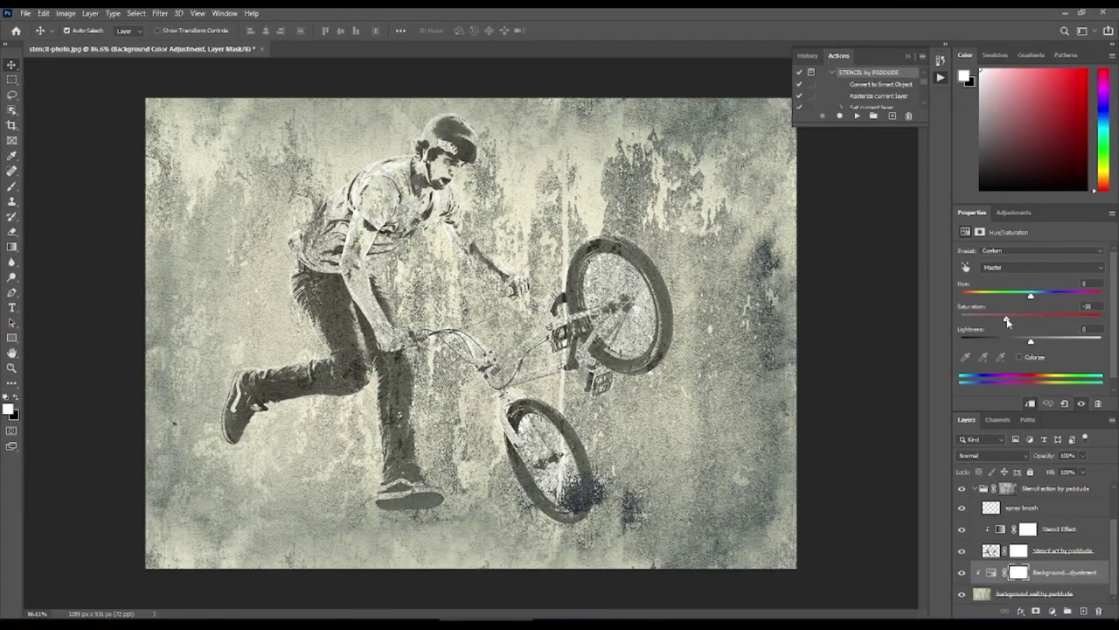
left_click_drag(1007, 322, 992, 324)
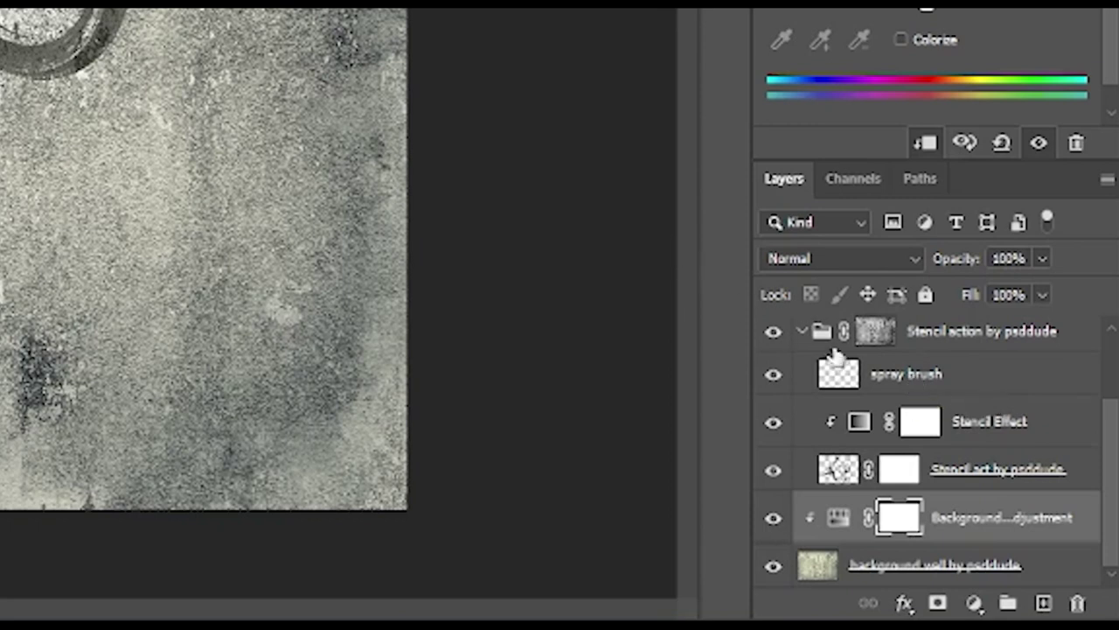
- On the spray brush layer, choose the first spray-brushes preset with the Brush tool at 177 px
left_click(934, 389)
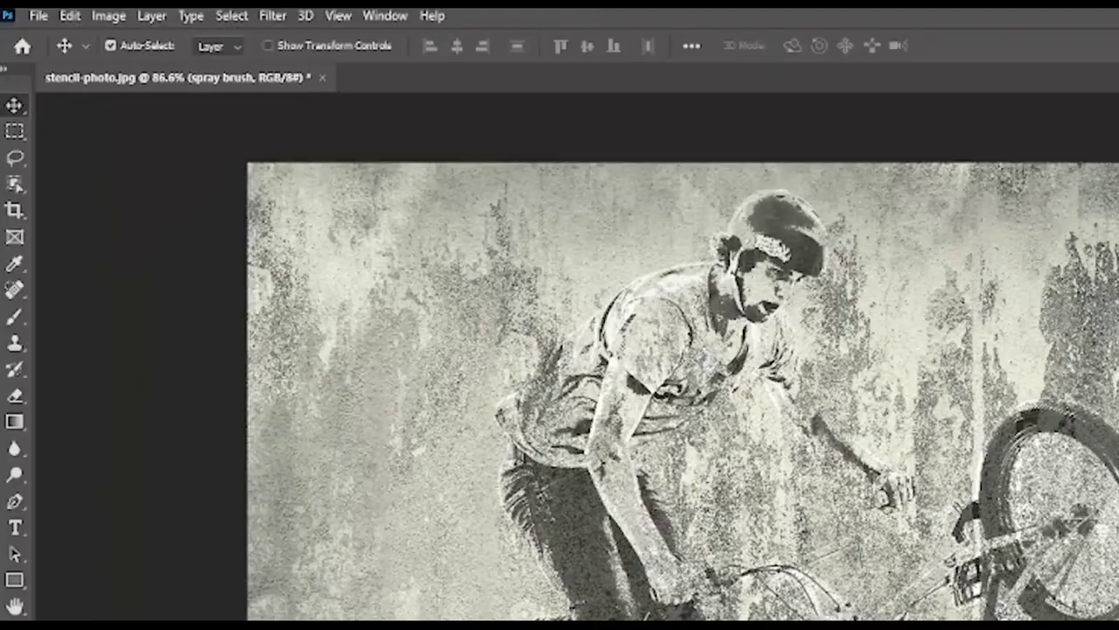
left_click(14, 318)
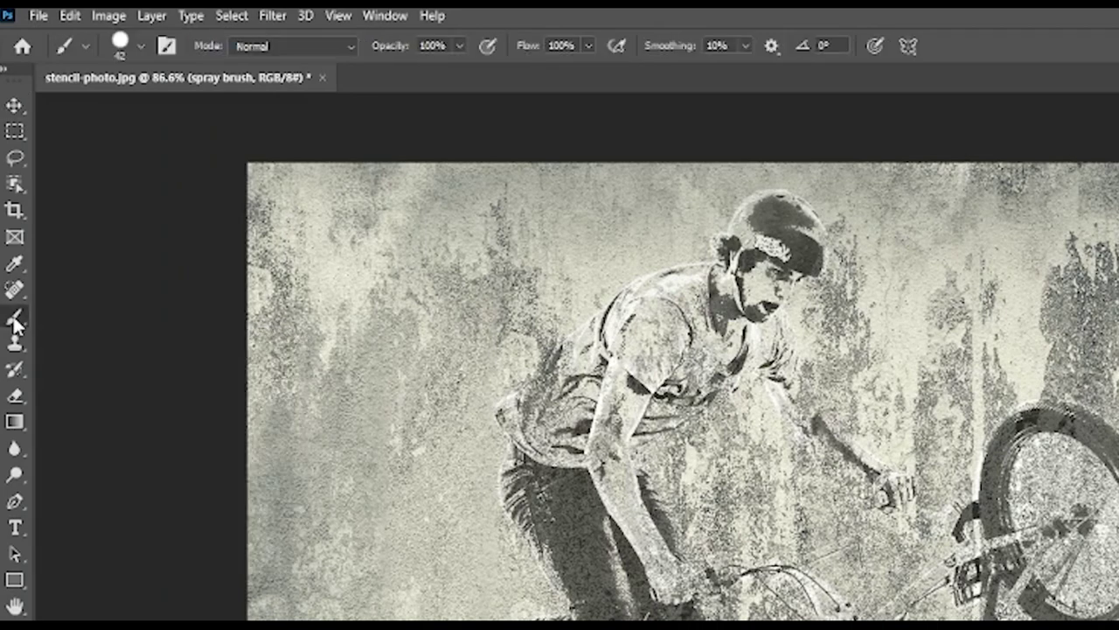
left_click(141, 46)
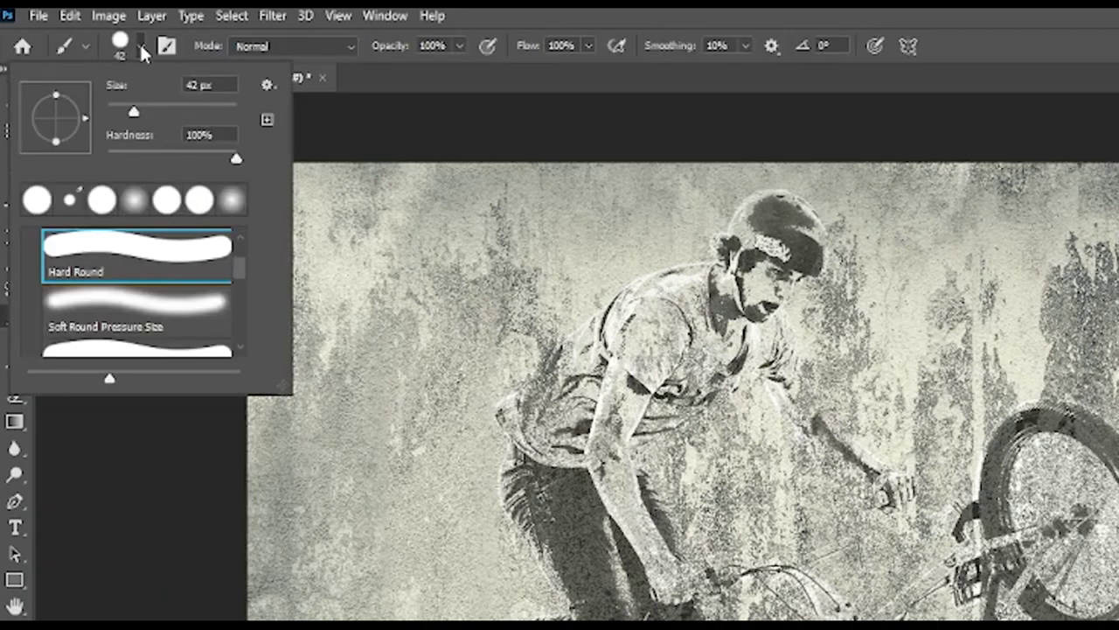
scroll(153, 315, "down", 8)
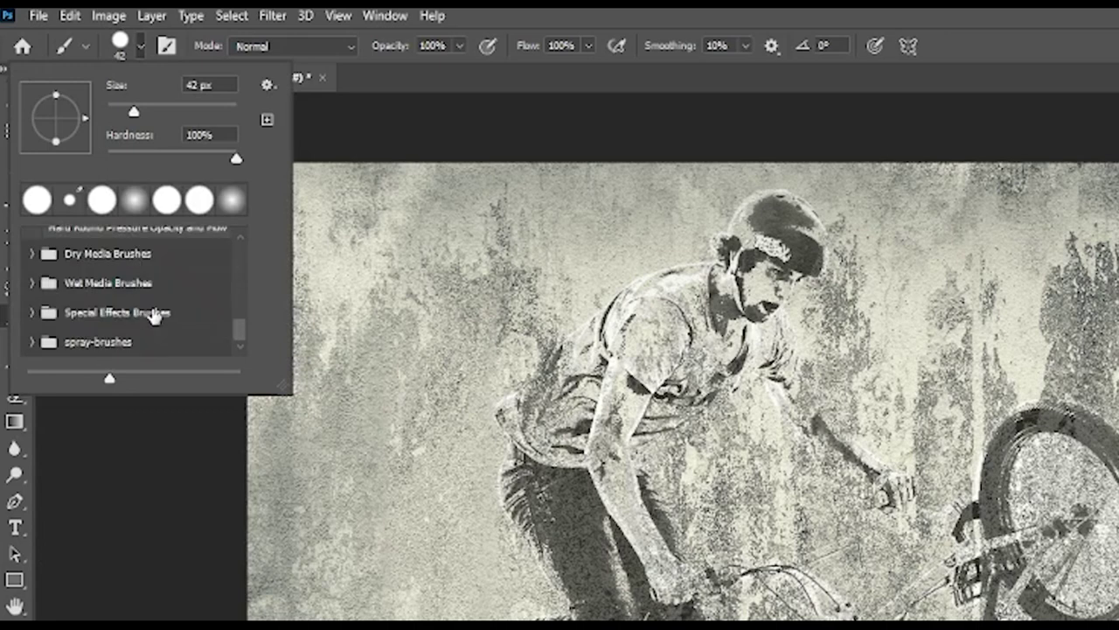
left_click(32, 342)
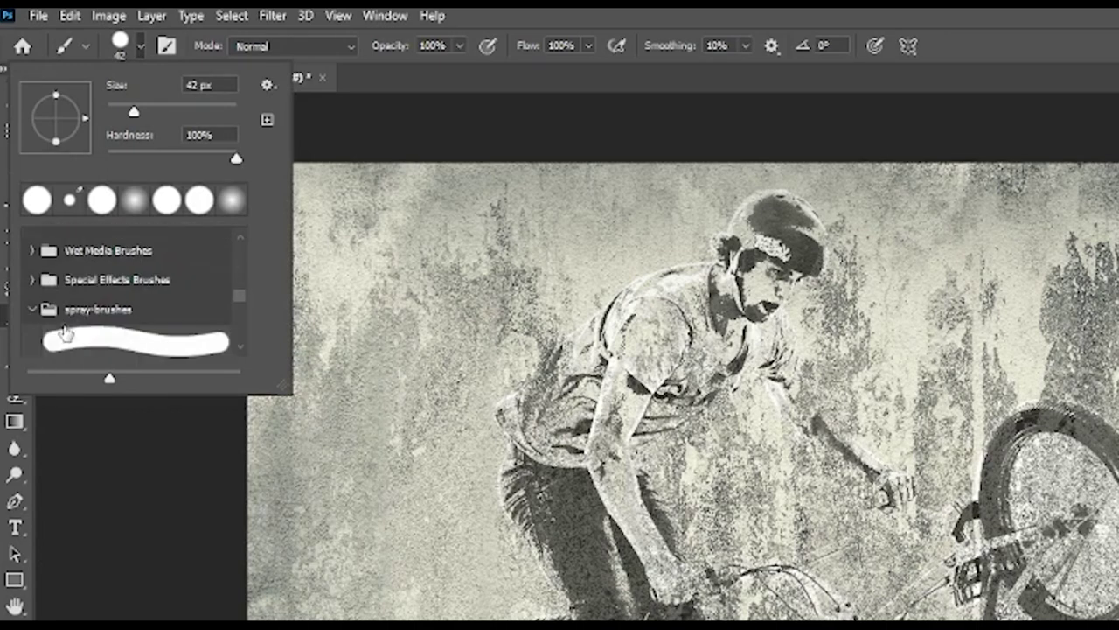
scroll(70, 328, "down", 5)
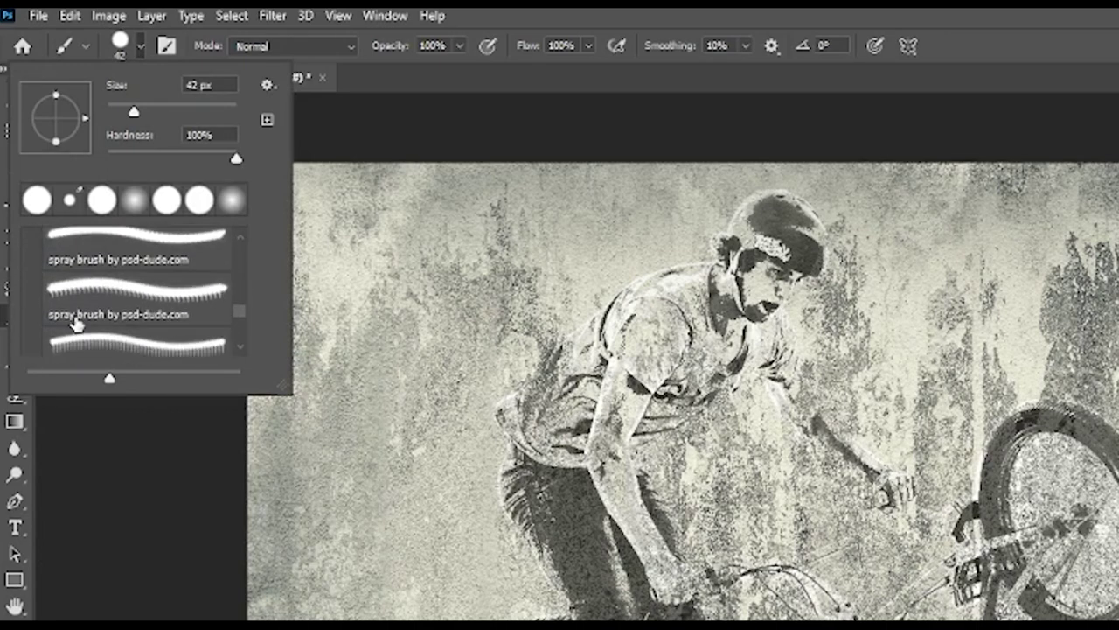
left_click(155, 242)
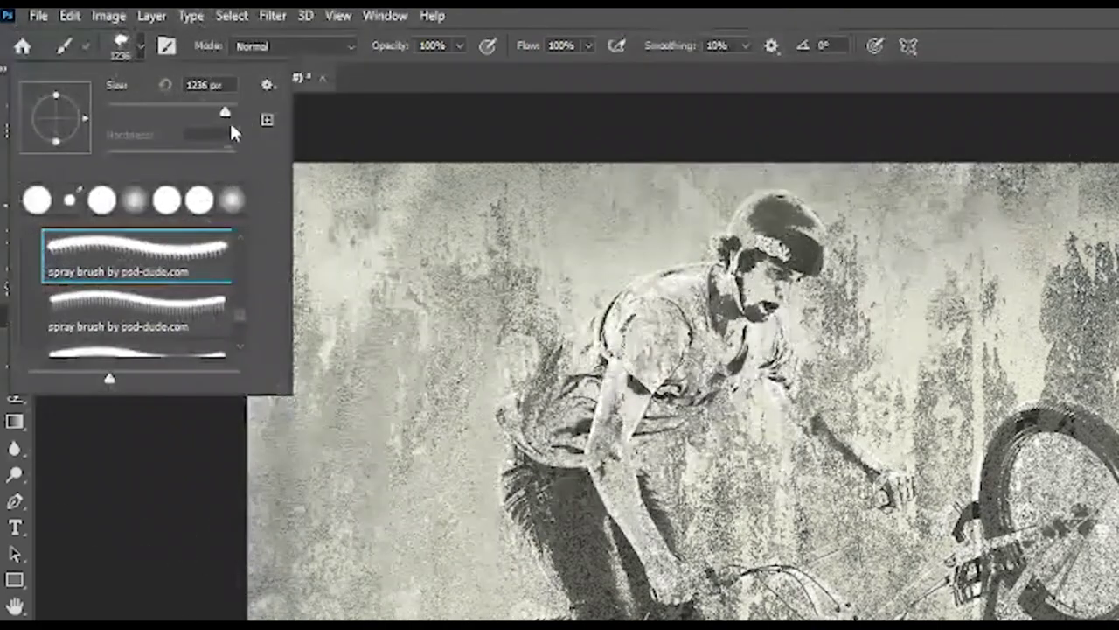
left_click_drag(225, 112, 197, 112)
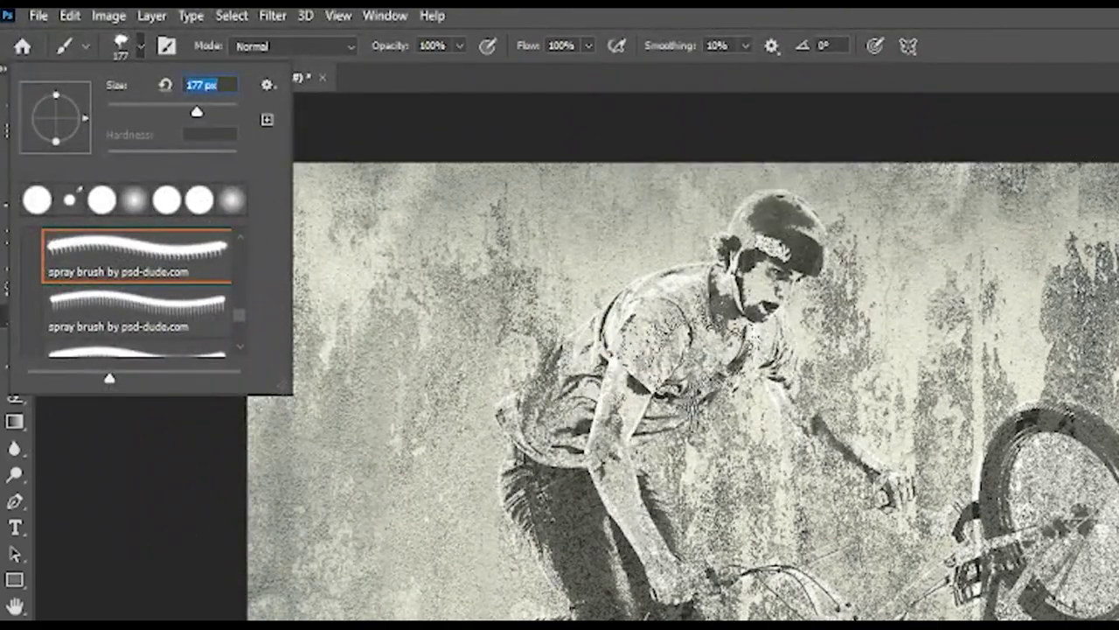
key("Return")
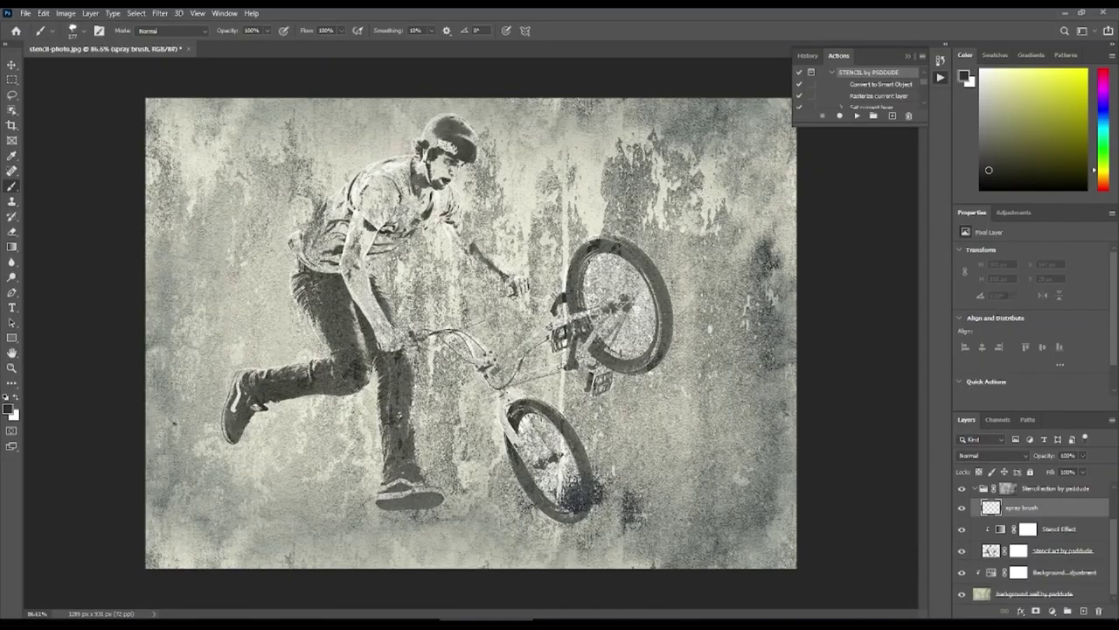
- Resize the spray brush to 81 px and paint drips beneath the rider's shoes
right_click(802, 269)
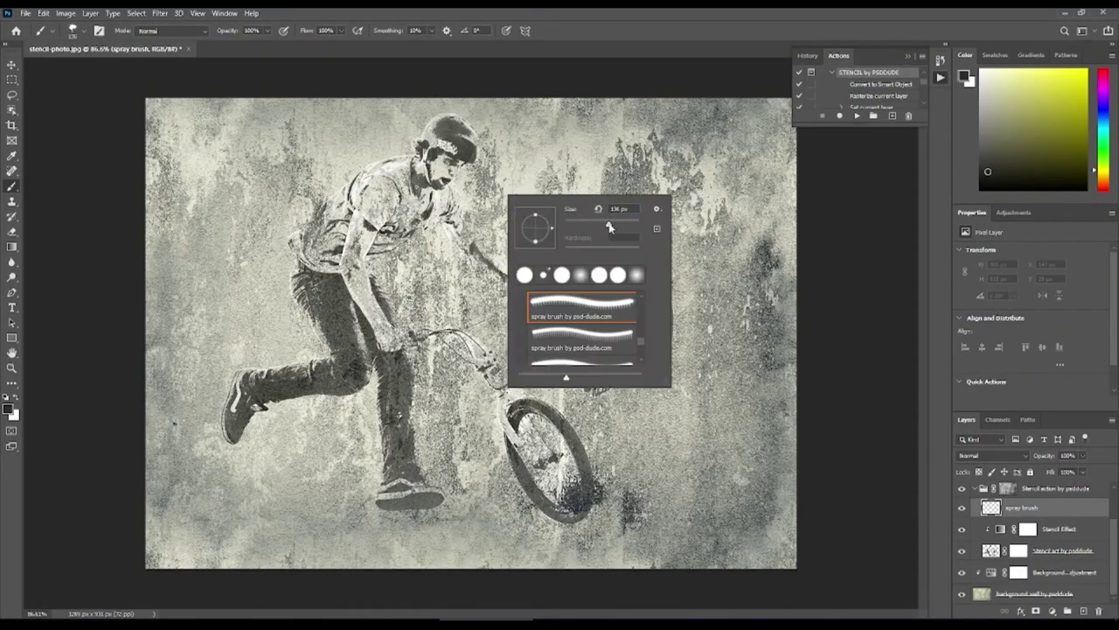
key("Return")
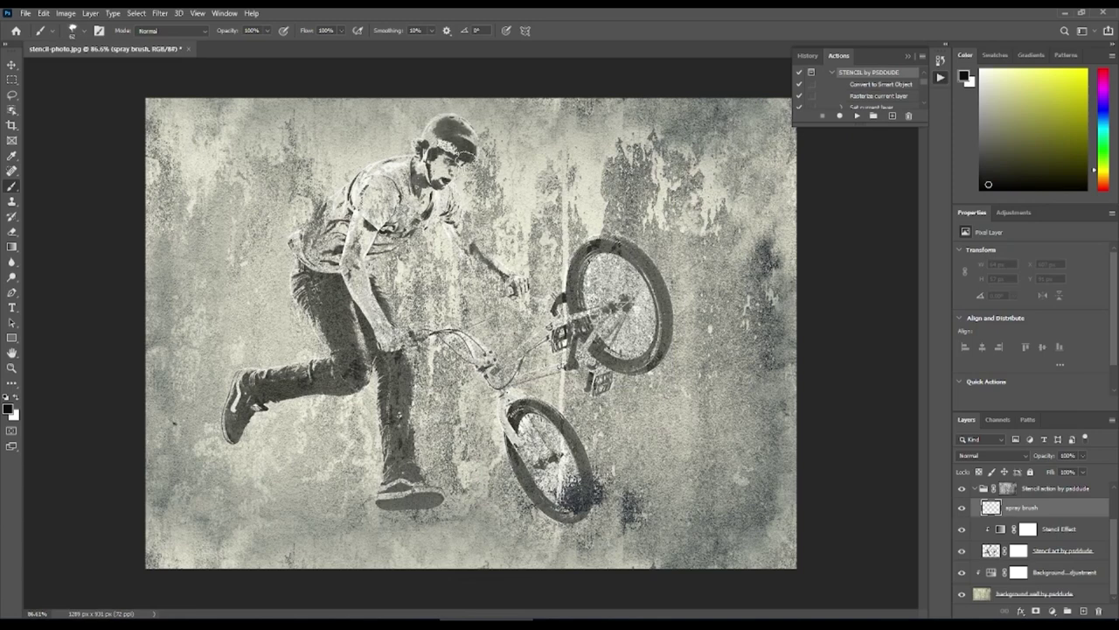
right_click(168, 232)
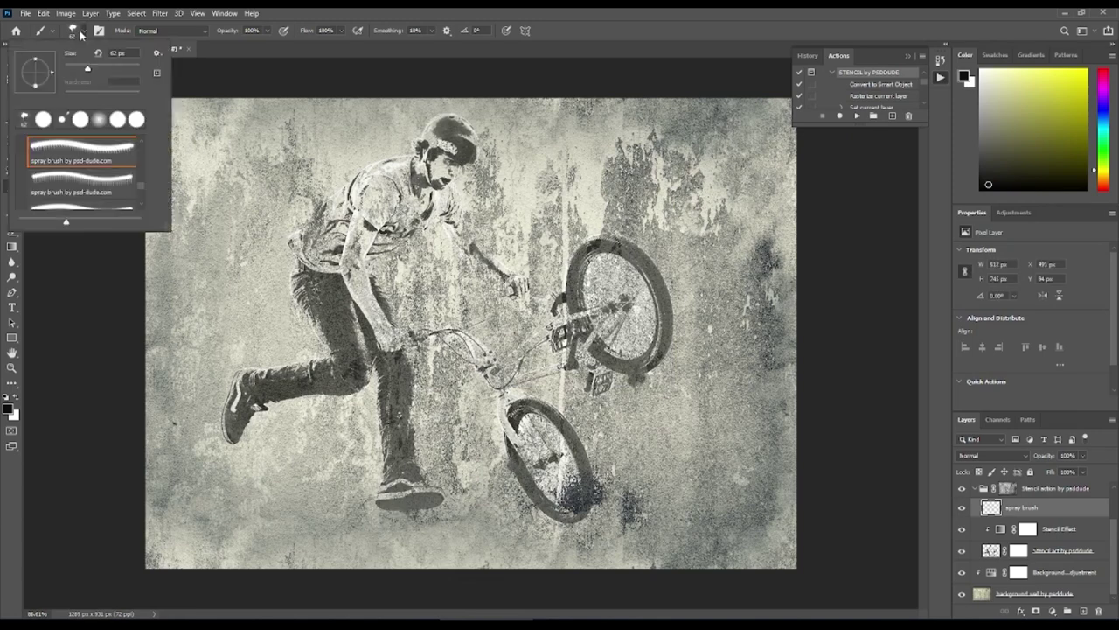
key("Return")
left_click_drag(278, 402, 278, 427)
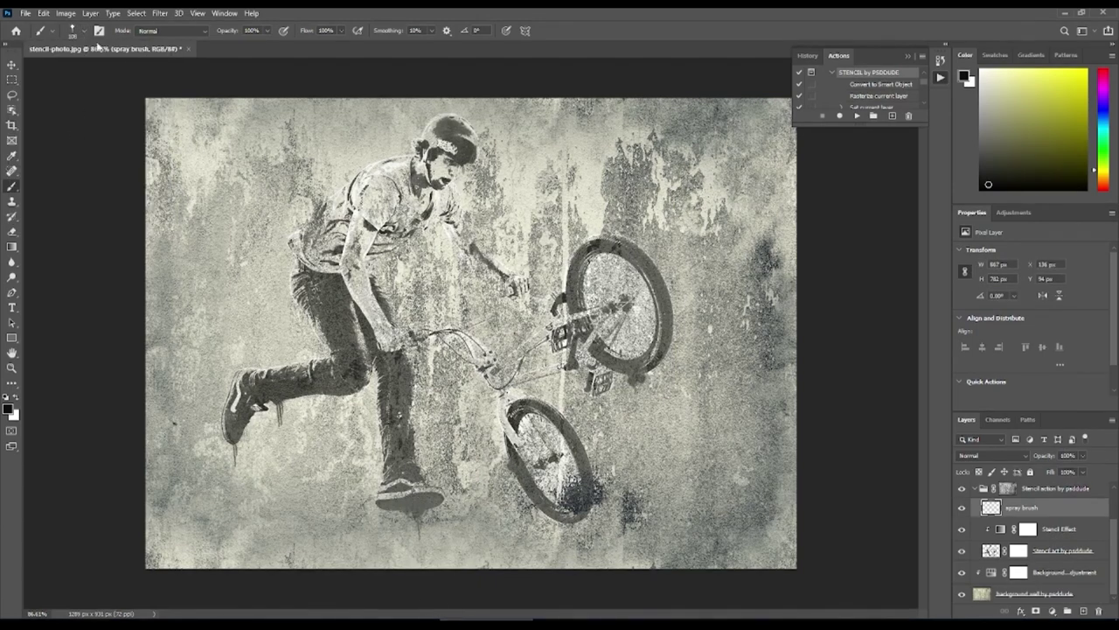
right_click(101, 48)
left_click_drag(115, 69, 96, 70)
key("Return")
- Set the brush size to 100 px and make black the painting colour
key("x")
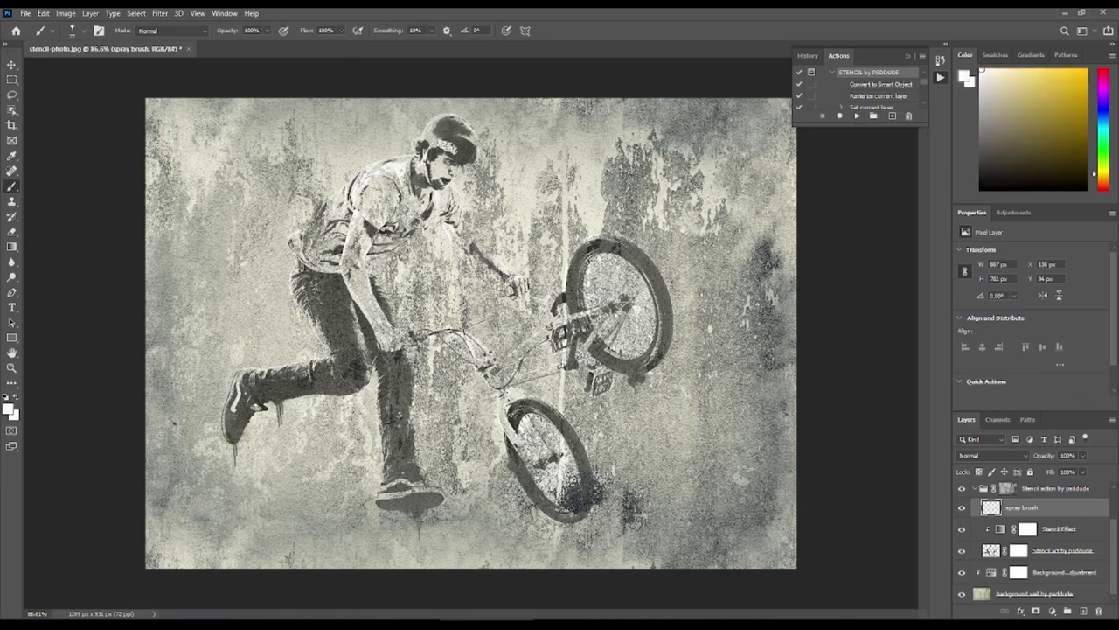
right_click(100, 48)
left_click_drag(95, 69, 105, 70)
key("Return")
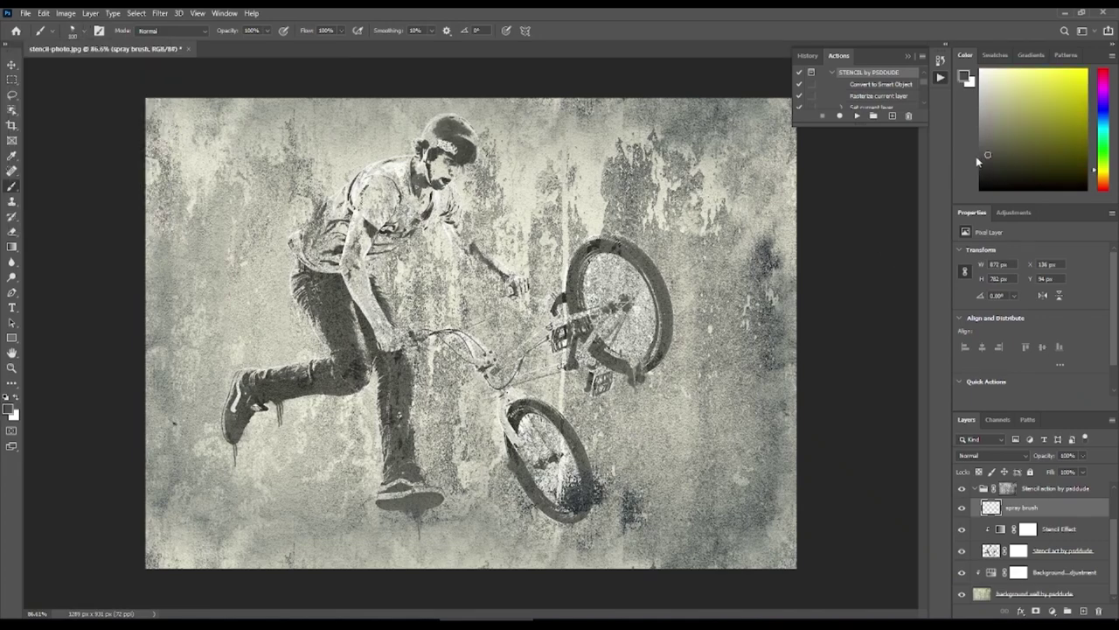
left_click(985, 178)
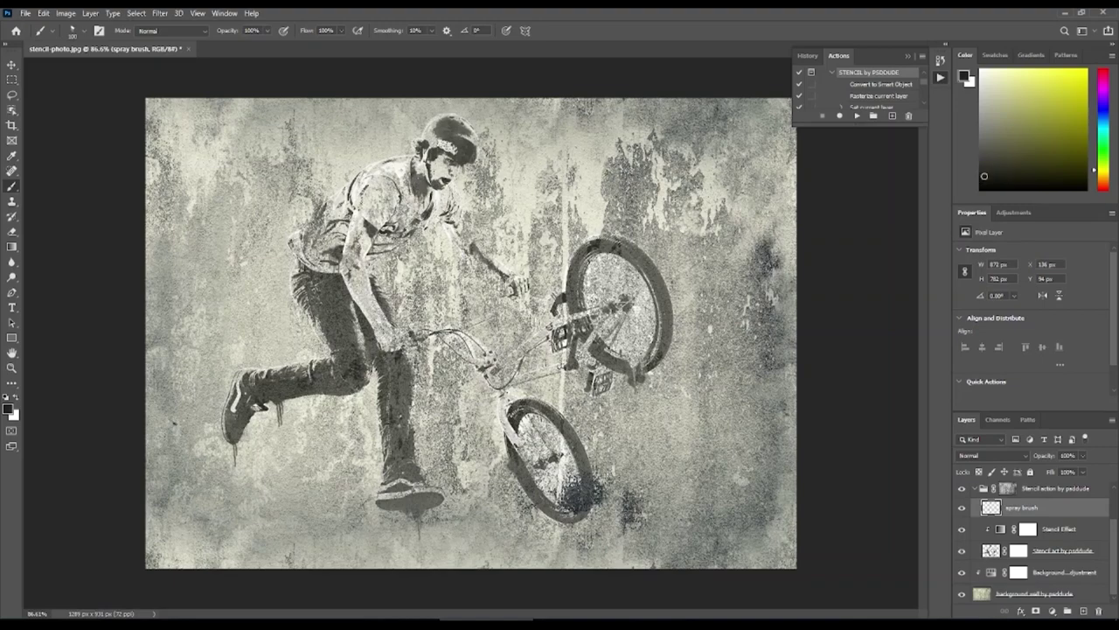
- Try other spray brush tips and darken the painting colour
left_click(78, 33)
left_click(84, 173)
left_click(453, 132)
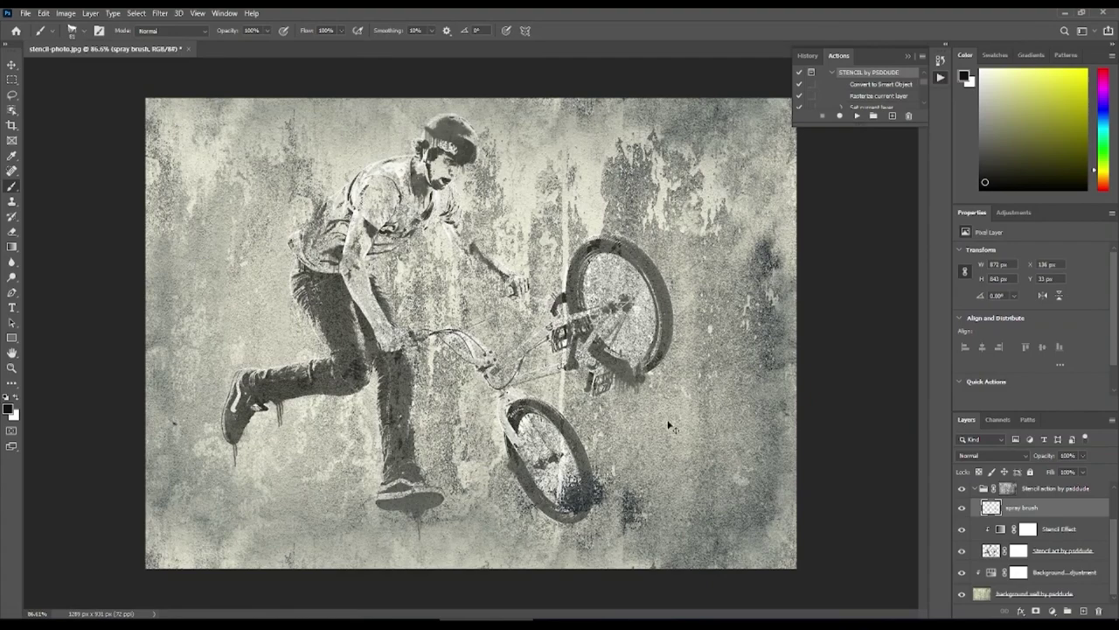
left_click(81, 32)
key("Escape")
left_click(560, 289, "alt")
right_click(560, 289)
key("Escape")
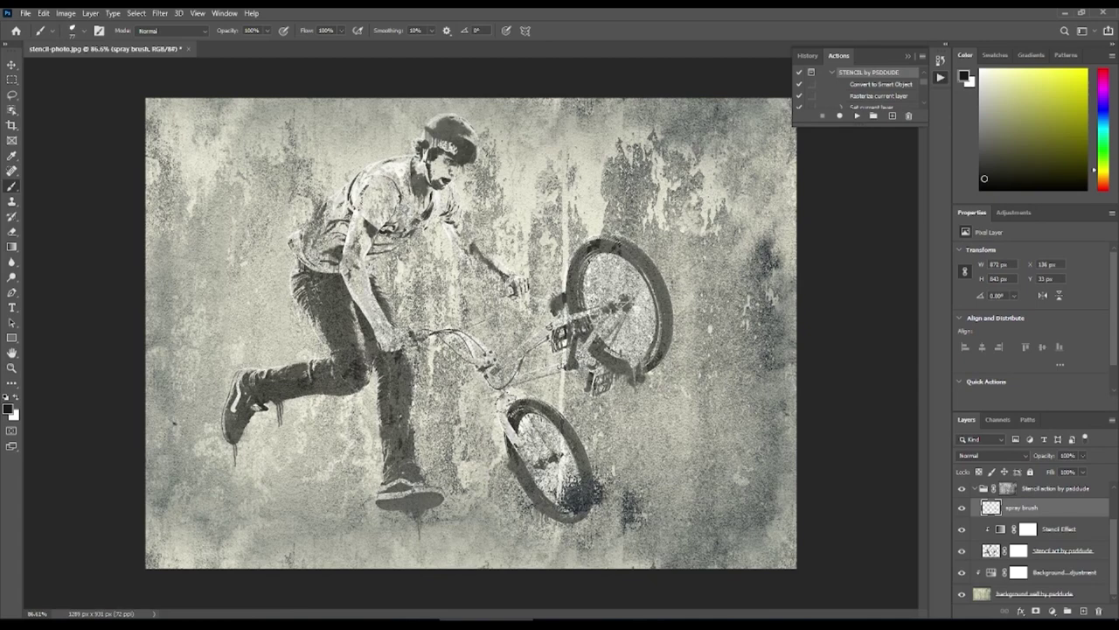
- Swap the painting colour back to black and pick a different spray brush tip
key("x")
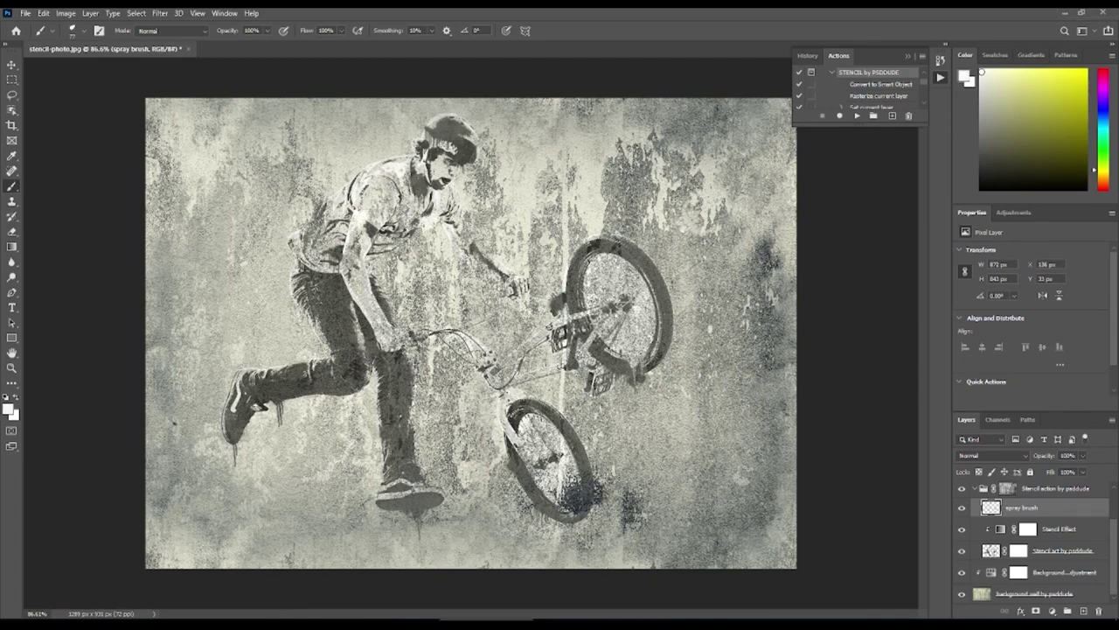
key("x")
left_click(72, 30)
left_click(638, 527)
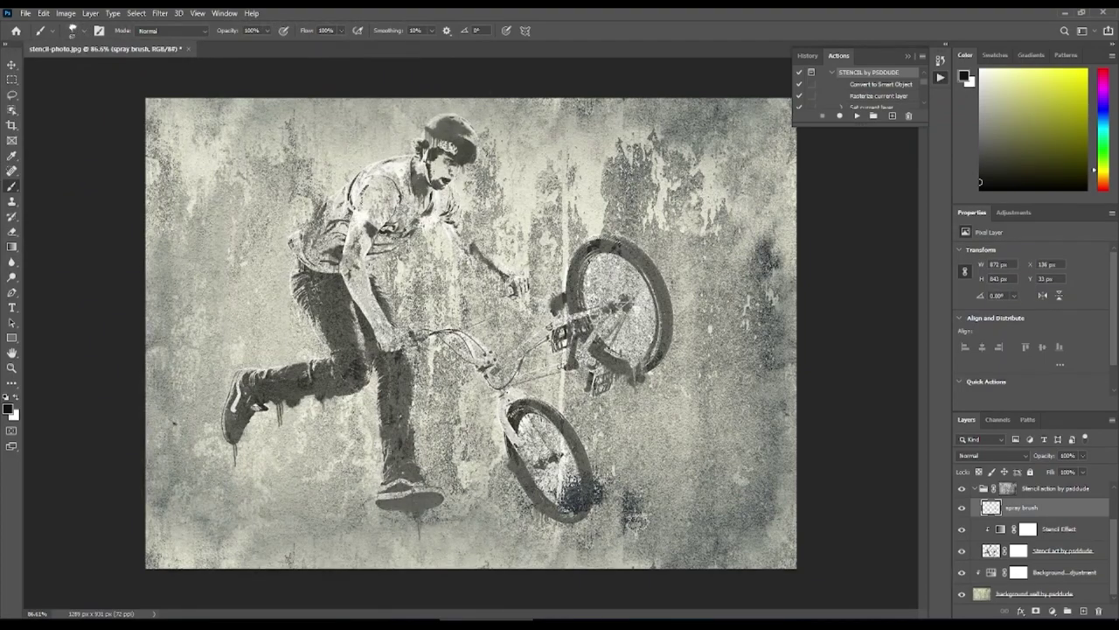
left_click(71, 30)
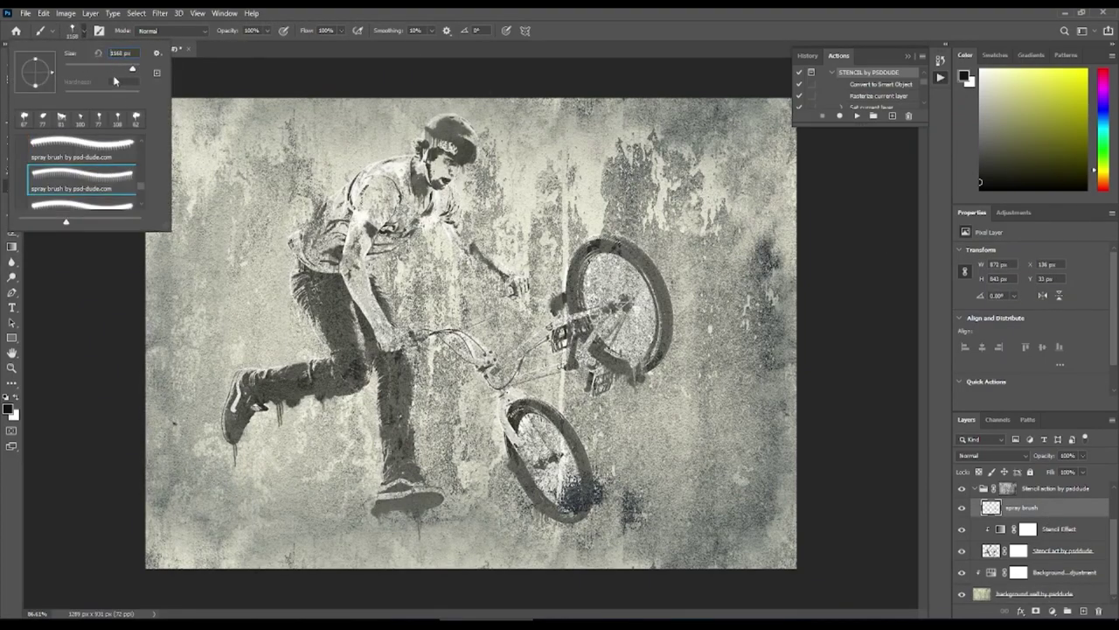
- Set the spray brush to 291 px and sample a light colour from the image
type("291")
key("Return")
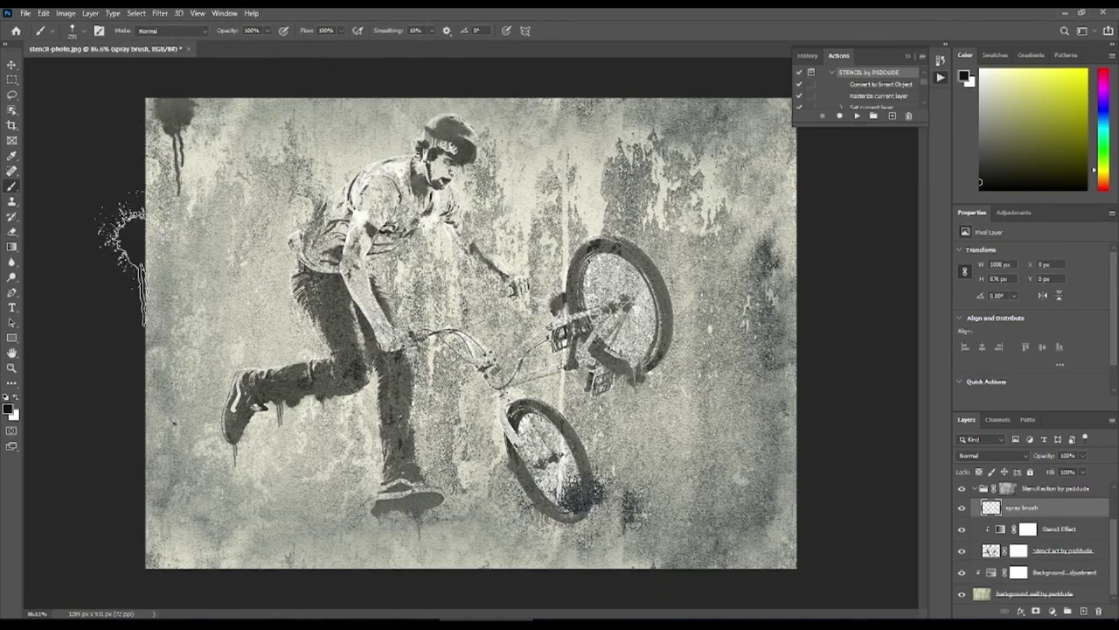
left_click(562, 465, "alt")
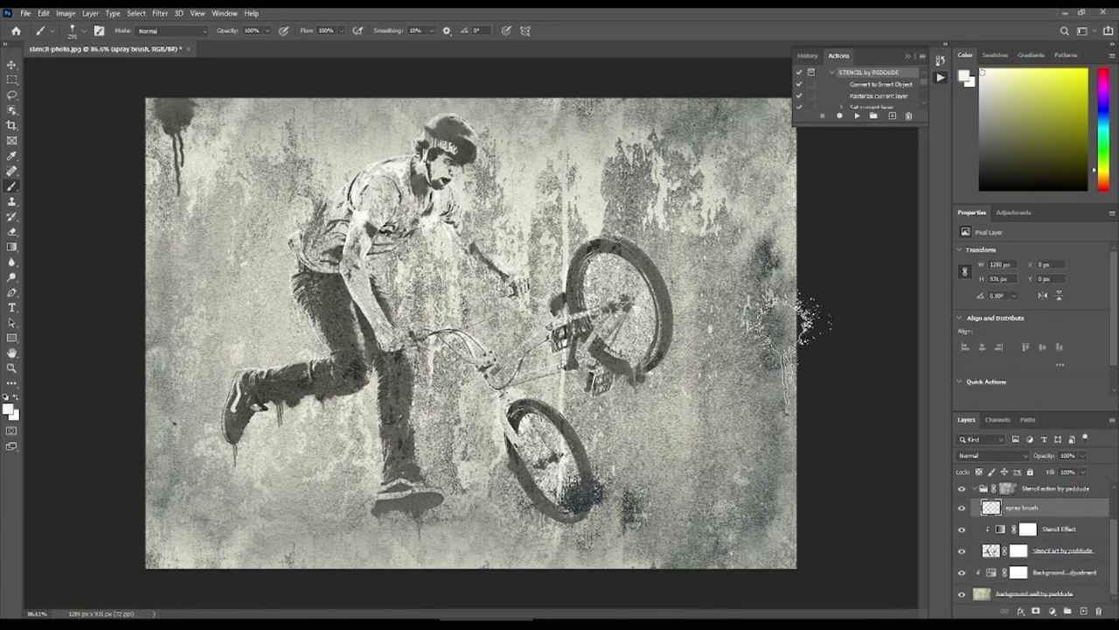
- Choose the heart-shaped spray brush tip and reset the painting colour to black
left_click(83, 32)
left_click(81, 186)
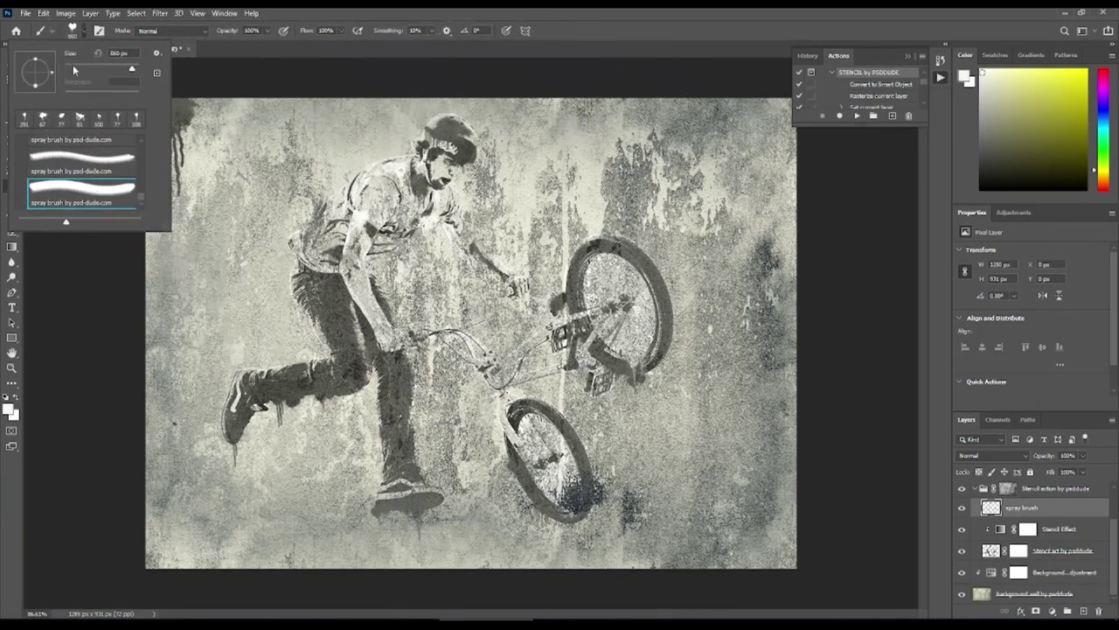
key("Return")
key("d")
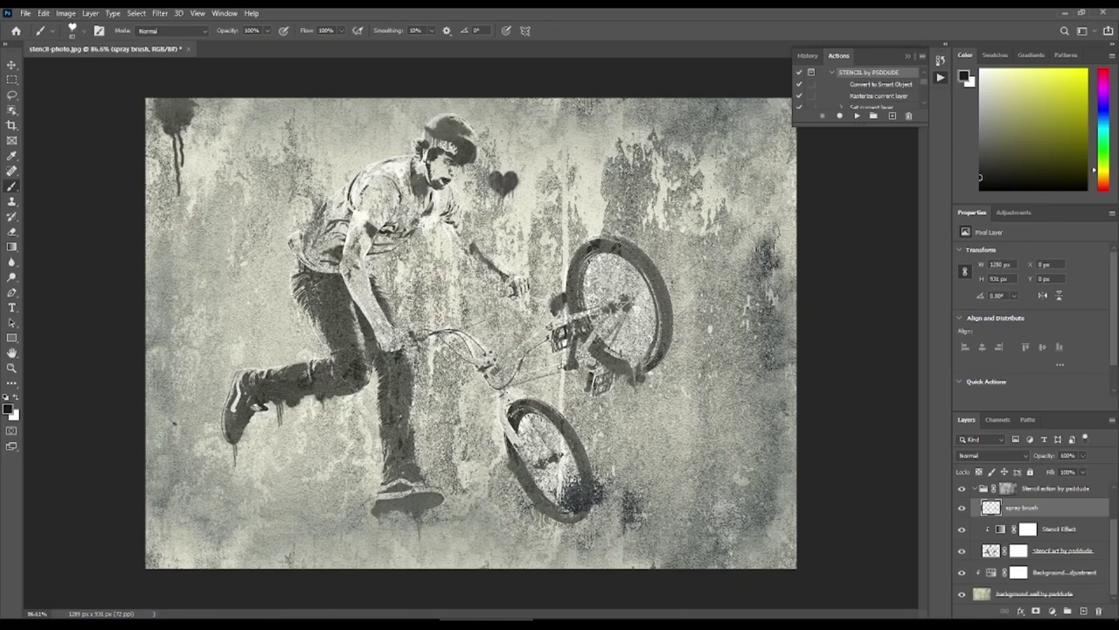
left_click(84, 32)
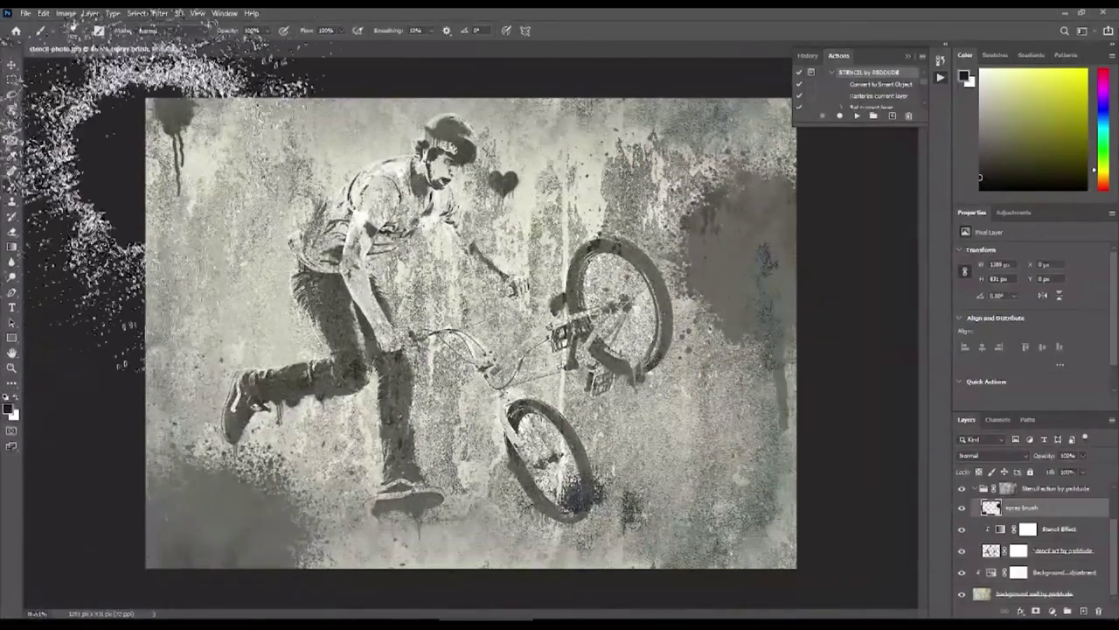